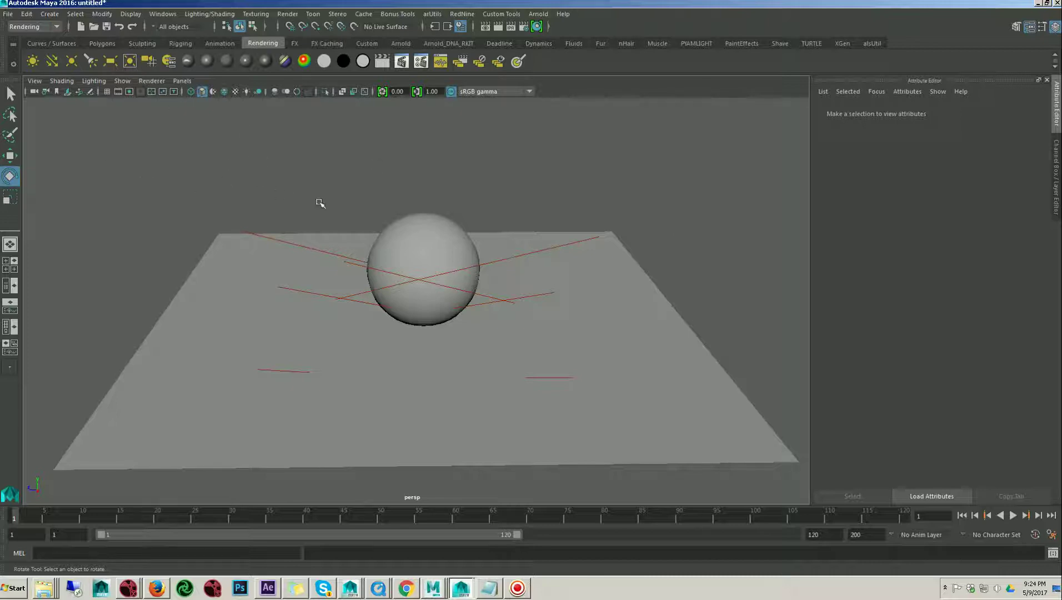
Orbit around the sphere and select the red directional light to inspect its attributes
{"action": "left_click_drag", "start_coordinate": [320, 204], "coordinate": [370, 196], "text": "alt"}
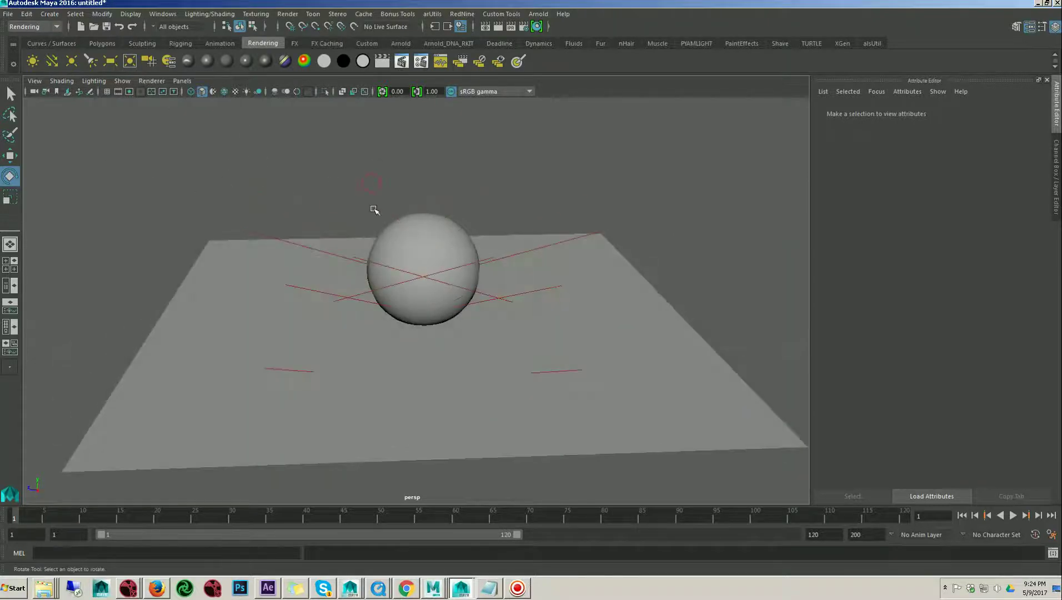
{"action": "left_click_drag", "start_coordinate": [469, 238], "coordinate": [403, 223], "text": "alt"}
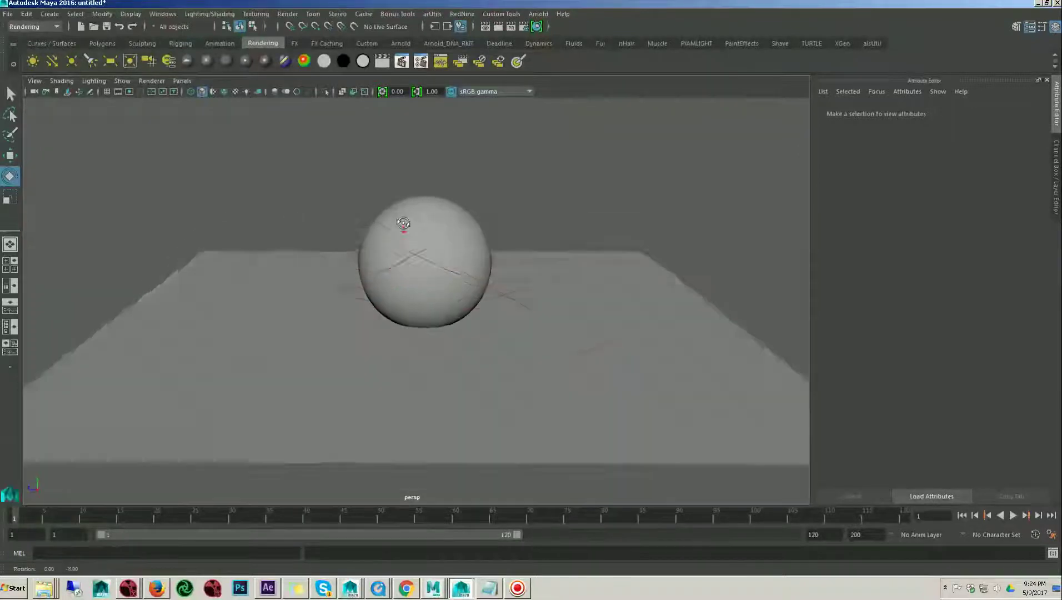
{"action": "left_click", "coordinate": [266, 216]}
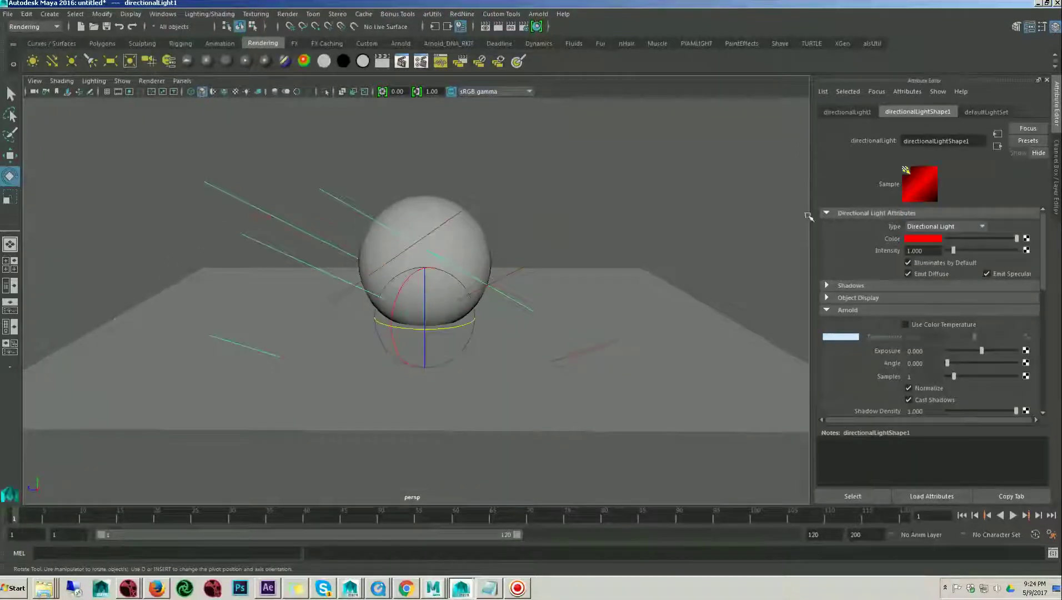
Inspect the blue directional light's attributes and open the Hypershade
{"action": "left_click", "coordinate": [606, 202]}
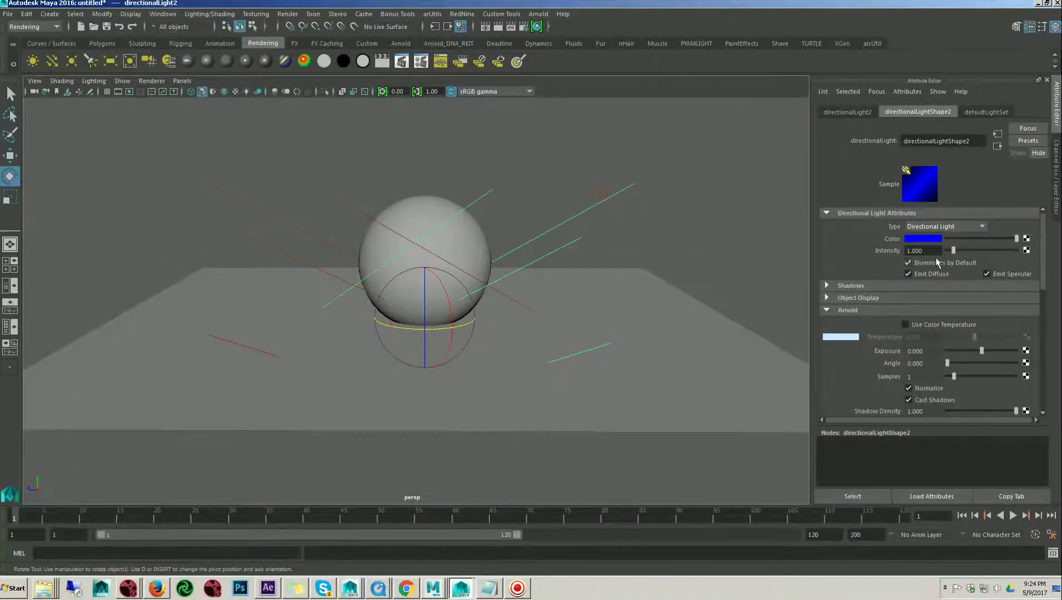
{"action": "left_click_drag", "start_coordinate": [687, 235], "coordinate": [588, 277], "text": "alt"}
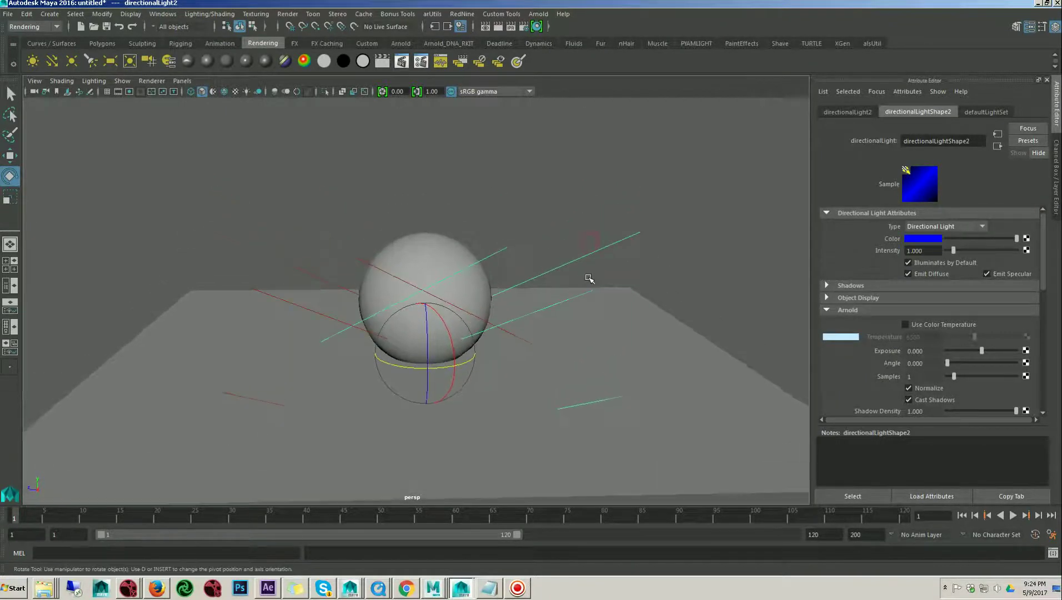
{"action": "left_click", "coordinate": [537, 26]}
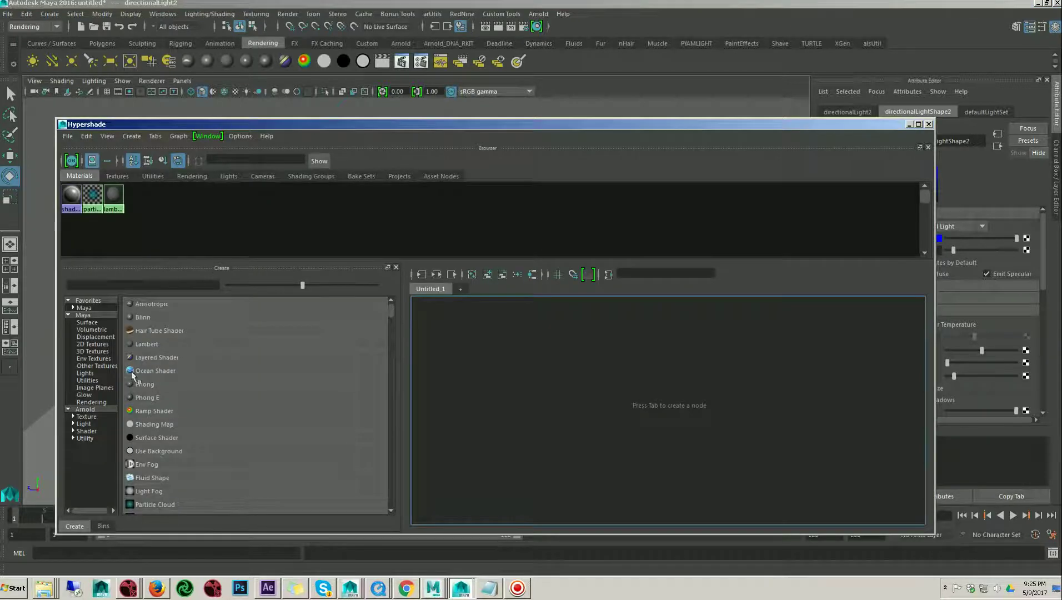
Create an aiSurface shader node from the Arnold category in the Hypershade graph
{"action": "left_click", "coordinate": [100, 409]}
{"action": "left_click", "coordinate": [574, 380]}
{"action": "key", "text": "Tab"}
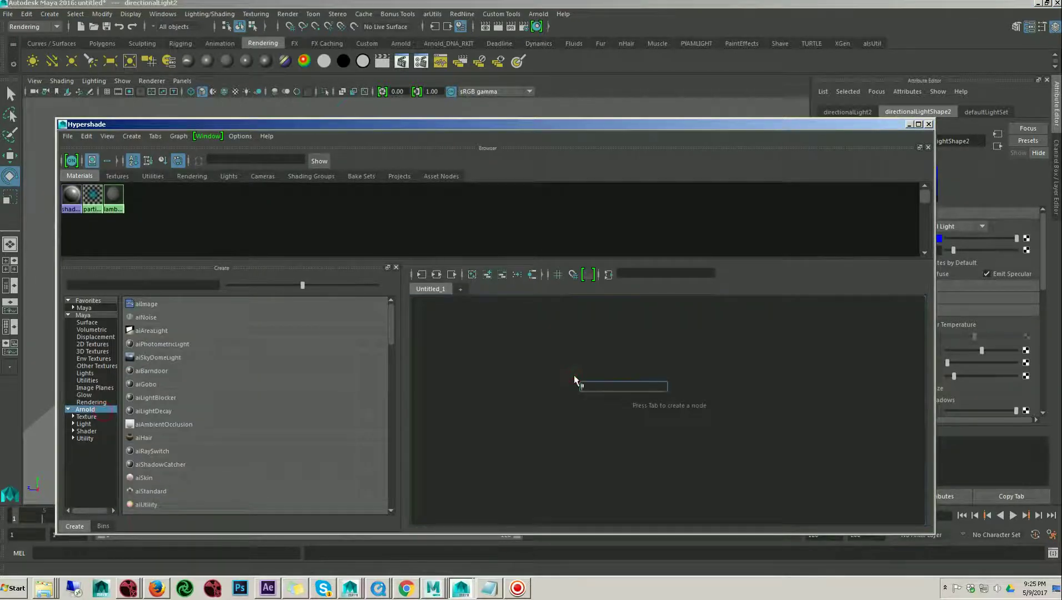
{"action": "type", "text": "ai"}
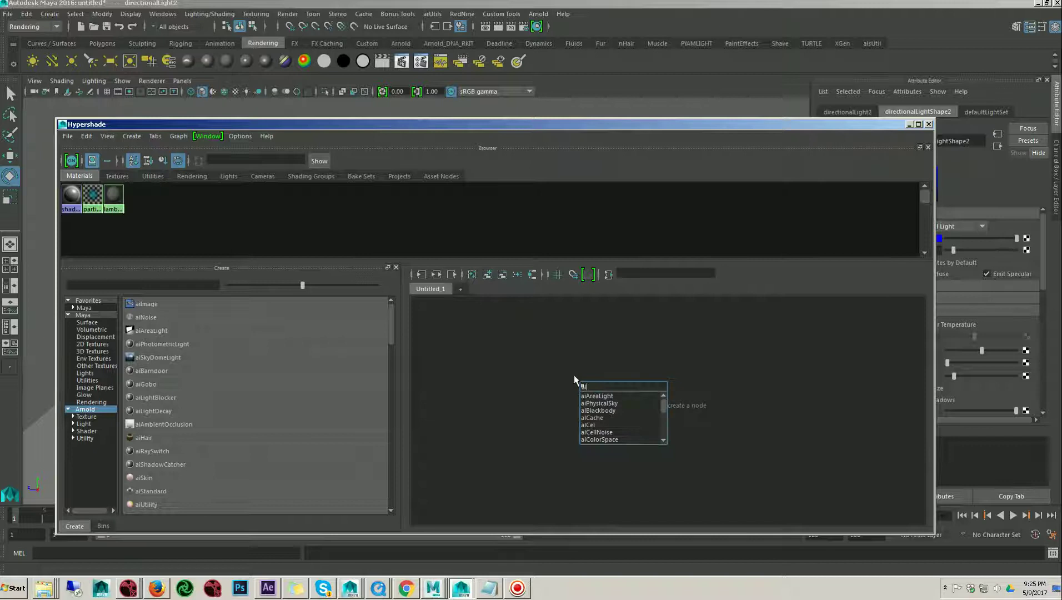
{"action": "type", "text": "su"}
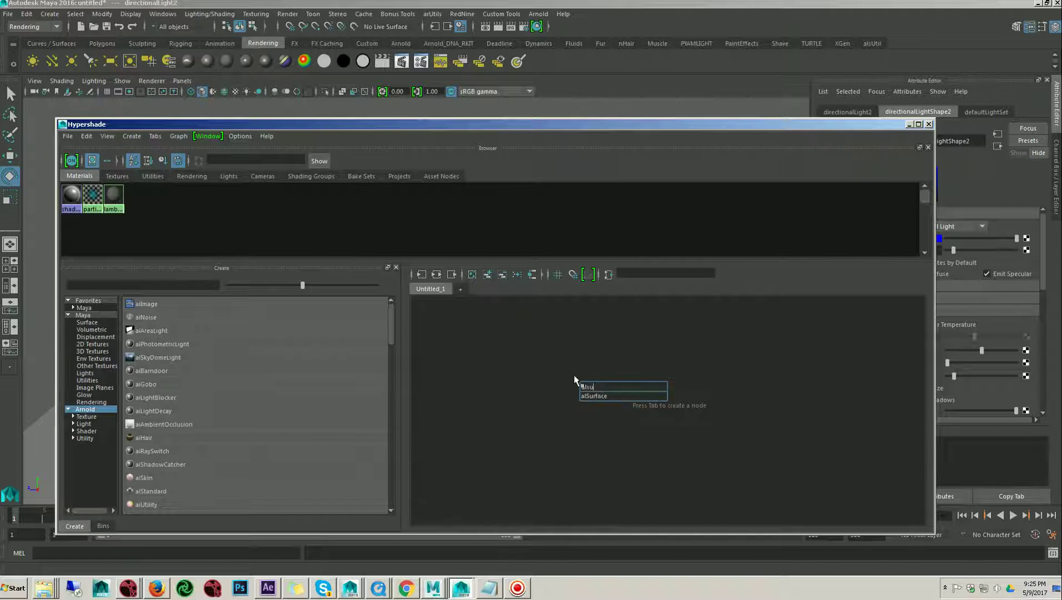
{"action": "key", "text": "Down"}
{"action": "key", "text": "Tab"}
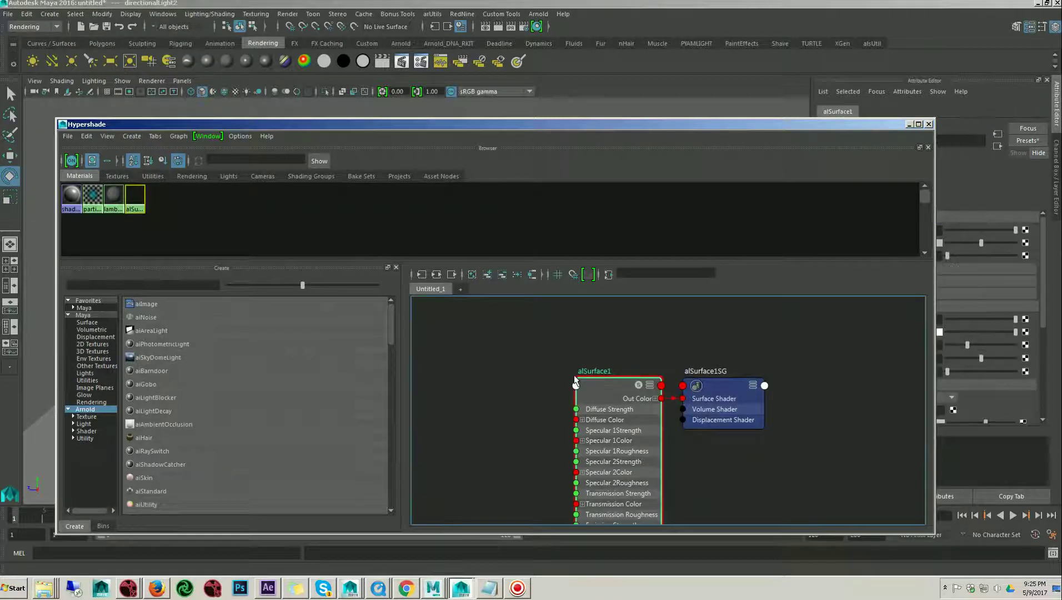
{"action": "scroll", "coordinate": [589, 371], "scroll_direction": "down", "scroll_amount": 2}
{"action": "scroll", "coordinate": [589, 373], "scroll_direction": "up", "scroll_amount": 2}
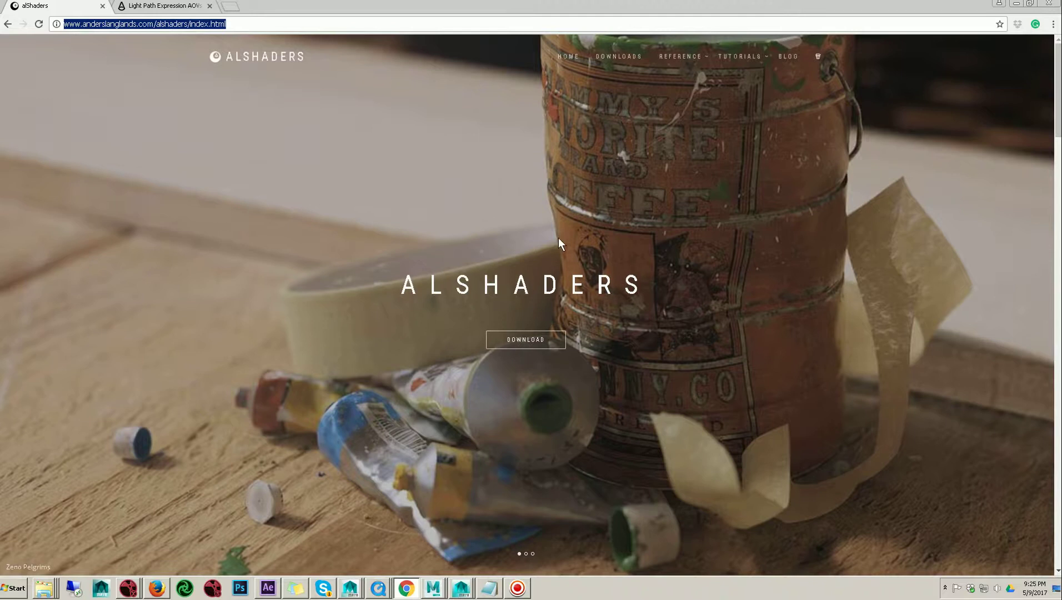
{"action": "scroll", "coordinate": [558, 239], "scroll_direction": "down", "scroll_amount": 12}
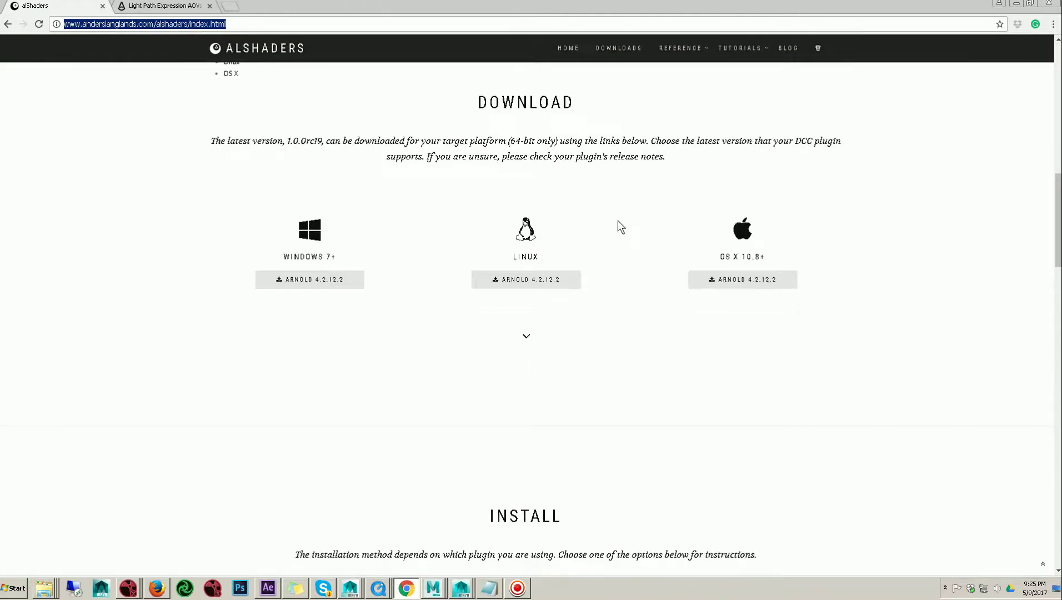
{"action": "scroll", "coordinate": [617, 222], "scroll_direction": "down", "scroll_amount": 5}
{"action": "left_click", "coordinate": [1016, 4]}
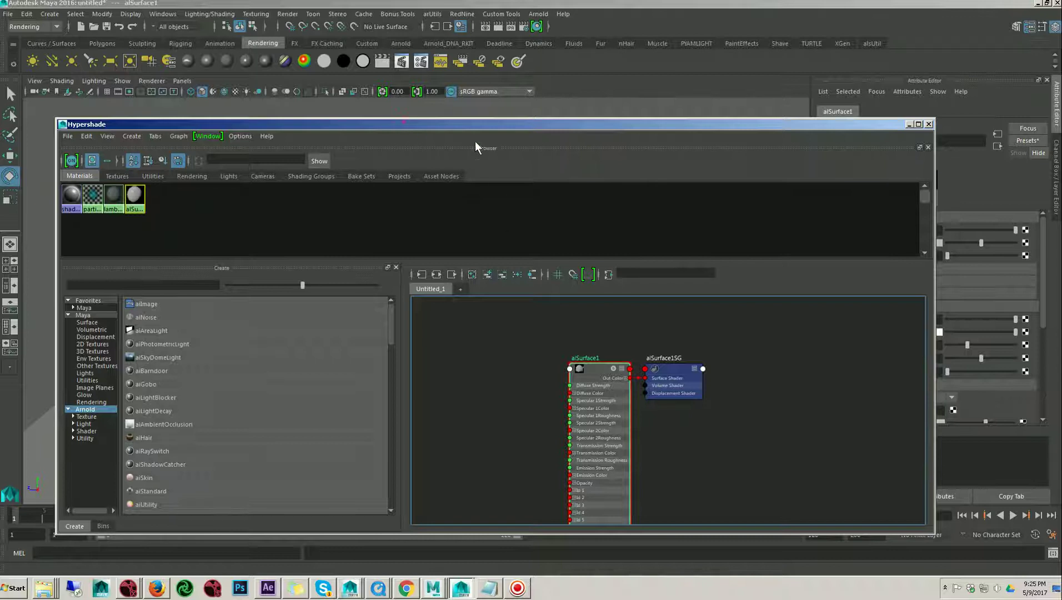
Select the sphere and the plane to give them aiSurface1, then close the Hypershade
{"action": "left_click_drag", "start_coordinate": [181, 126], "coordinate": [673, 241]}
{"action": "left_click", "coordinate": [414, 264]}
{"action": "left_click", "coordinate": [426, 412], "text": "shift"}
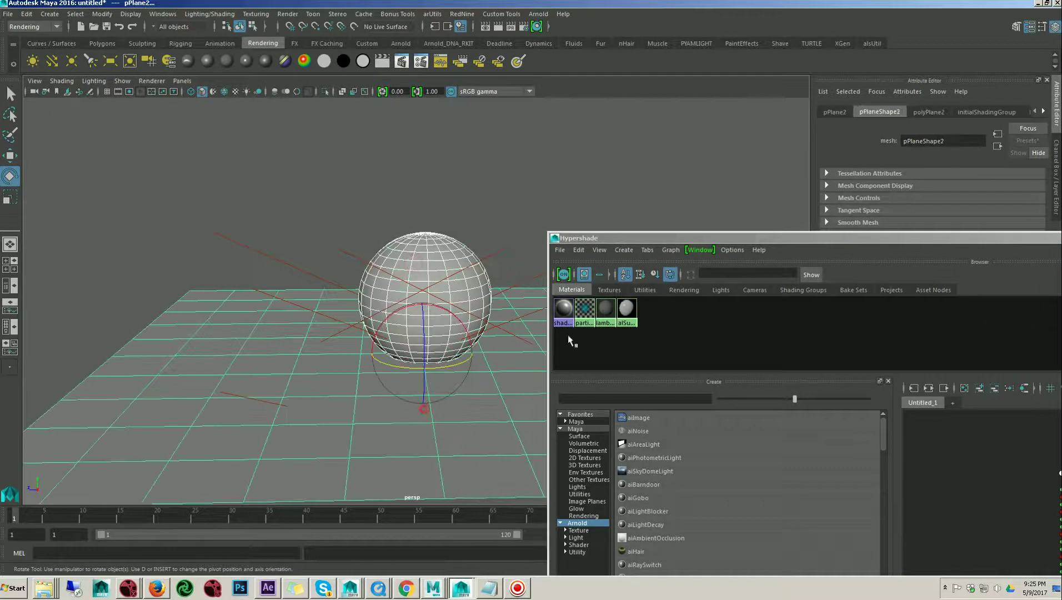
{"action": "double_click", "coordinate": [706, 235]}
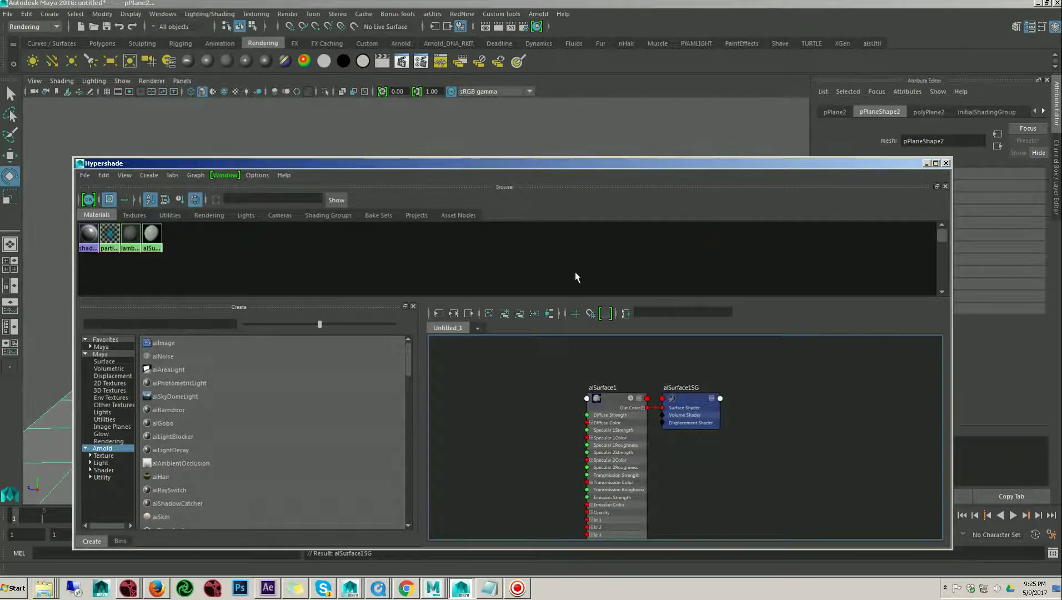
{"action": "left_click", "coordinate": [947, 163]}
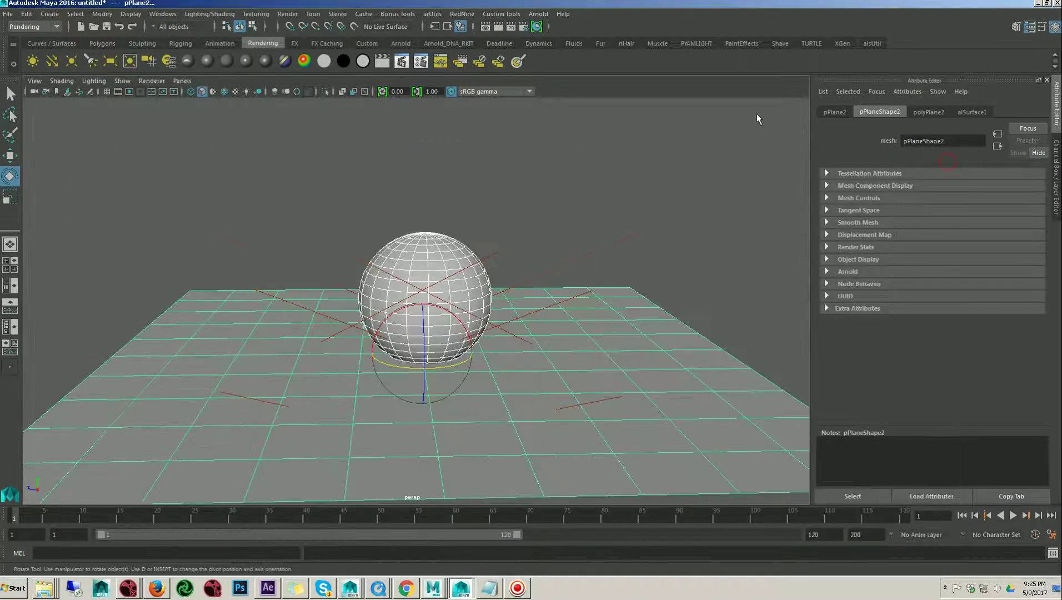
Render the current frame, then switch Render View to Arnold Renderer and re-render
{"action": "left_click", "coordinate": [485, 26]}
{"action": "left_click", "coordinate": [215, 167]}
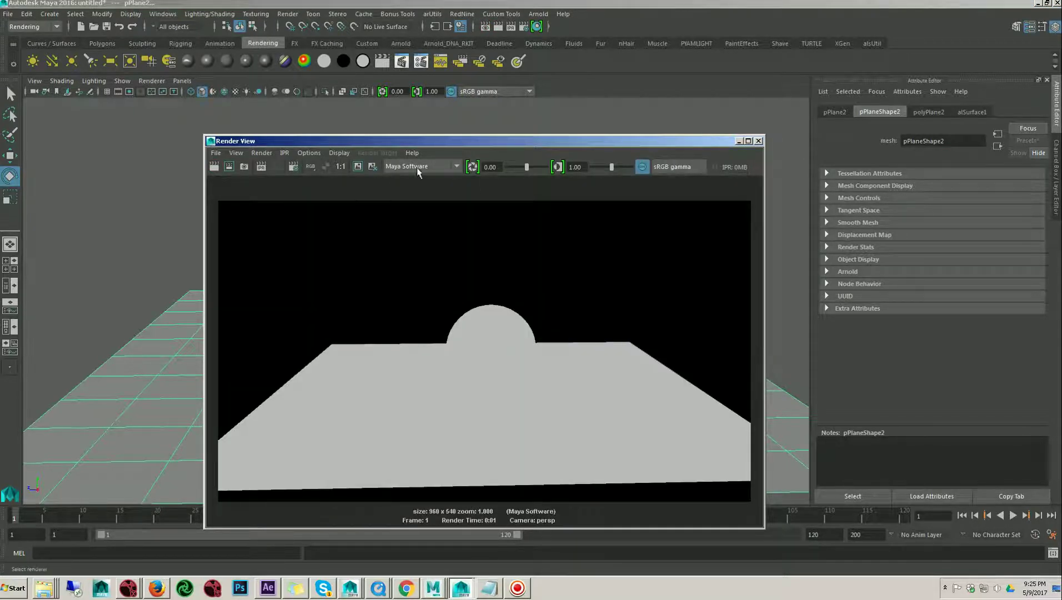
{"action": "left_click", "coordinate": [441, 167]}
{"action": "left_click", "coordinate": [428, 217]}
{"action": "left_click_drag", "start_coordinate": [434, 136], "coordinate": [439, 114]}
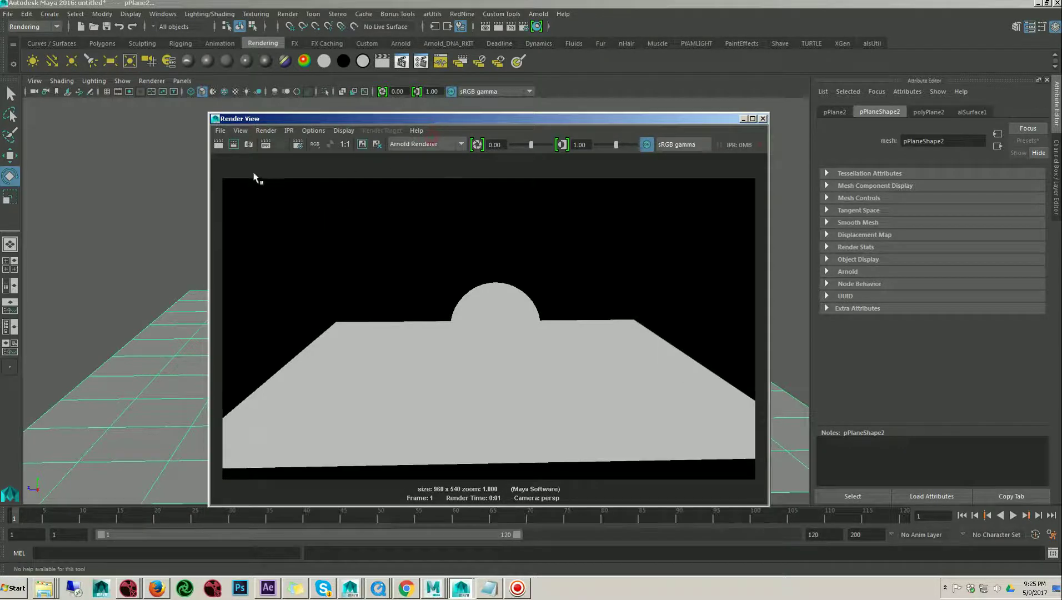
{"action": "left_click", "coordinate": [218, 144]}
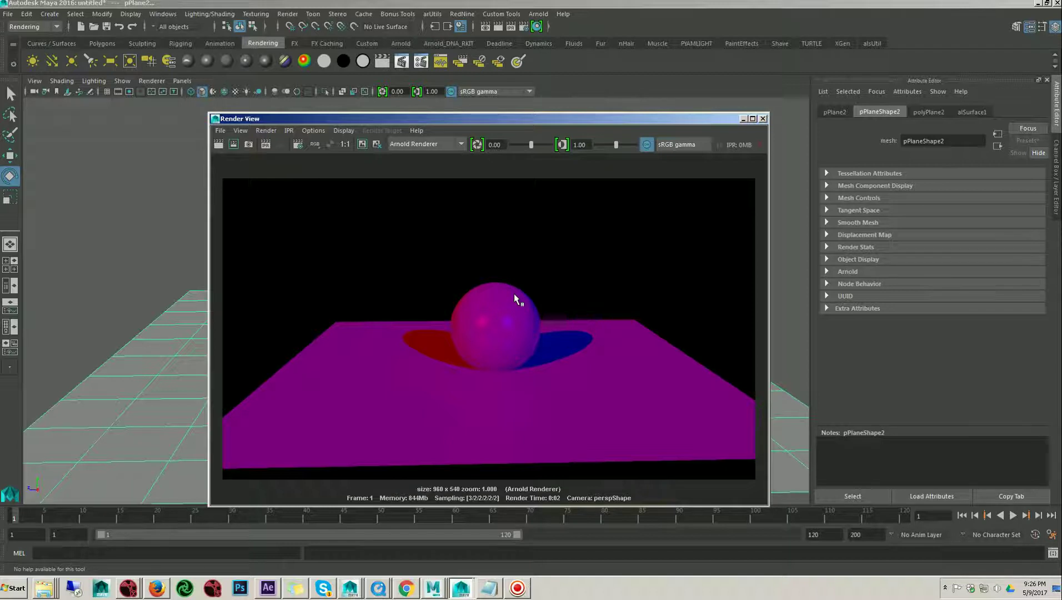
In Render Settings AOVs, activate direct_diffuse and direct_specular from the alSurface group
{"action": "left_click", "coordinate": [524, 28]}
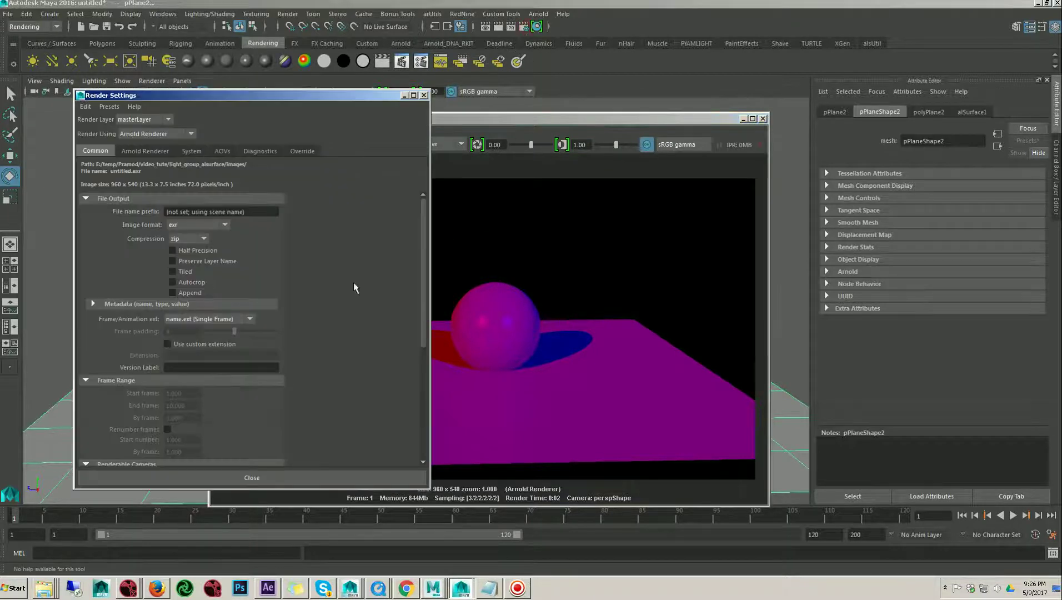
{"action": "left_click", "coordinate": [222, 150]}
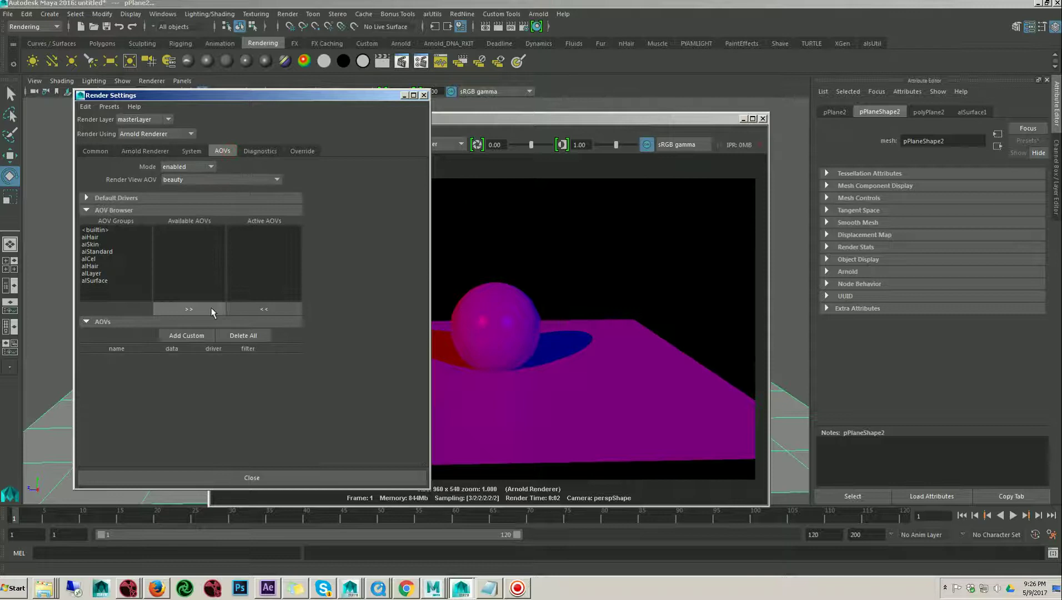
{"action": "left_click", "coordinate": [187, 336]}
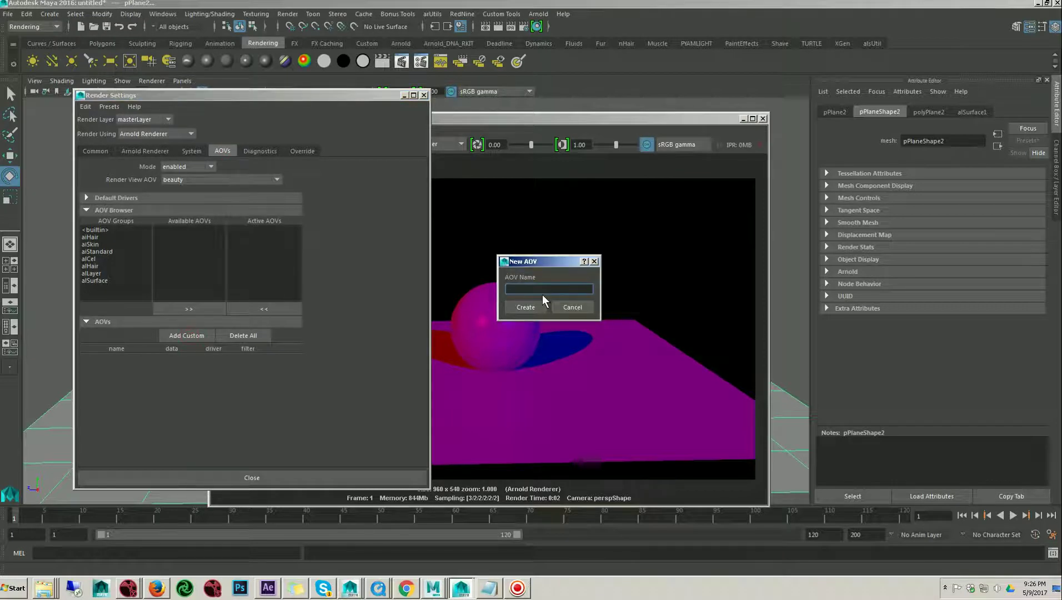
{"action": "left_click", "coordinate": [573, 307]}
{"action": "left_click", "coordinate": [107, 281]}
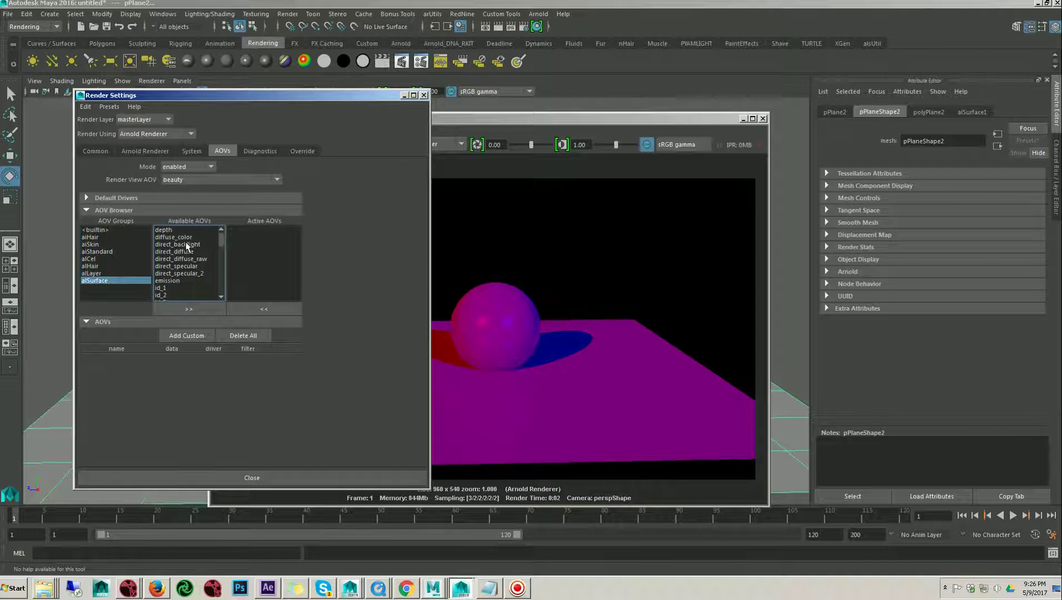
{"action": "left_click", "coordinate": [190, 238]}
{"action": "left_click", "coordinate": [192, 251]}
{"action": "left_click", "coordinate": [193, 266], "text": "ctrl"}
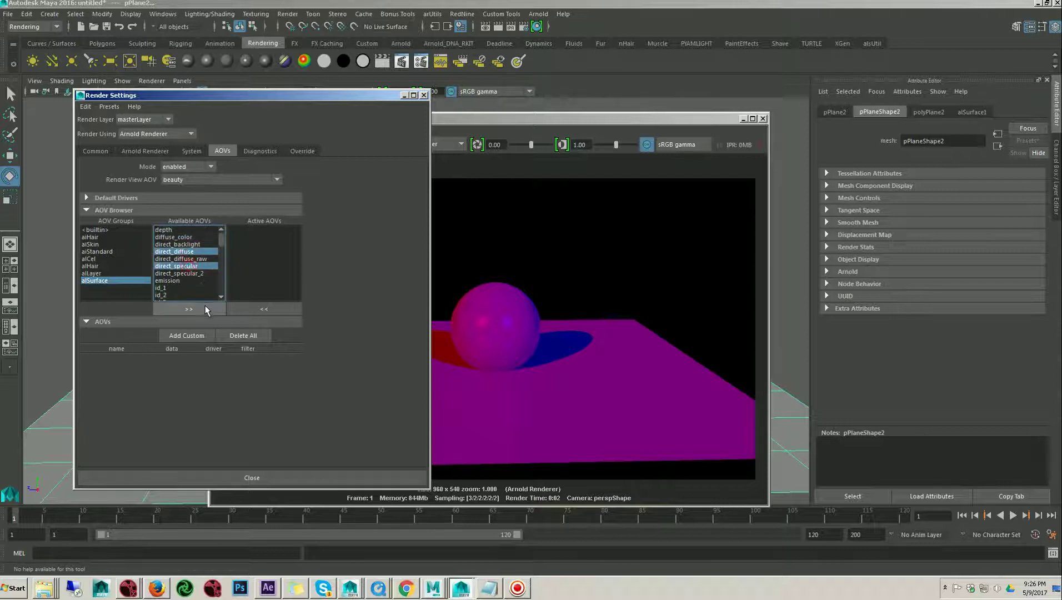
{"action": "left_click", "coordinate": [189, 309]}
Close Render Settings and Render View, then start an Arnold render of the scene
{"action": "left_click", "coordinate": [285, 478]}
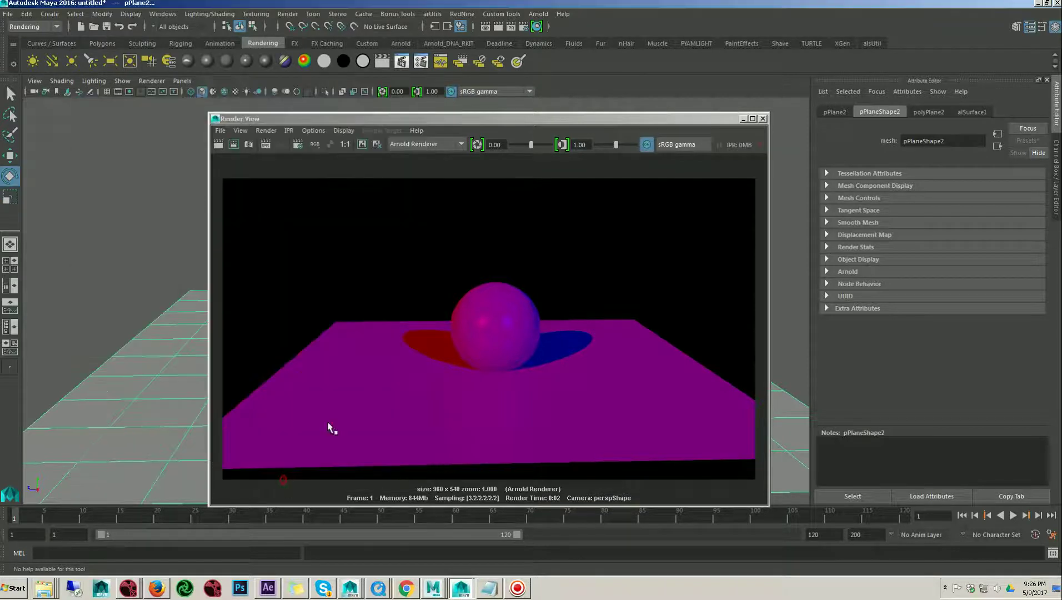
{"action": "left_click", "coordinate": [762, 119]}
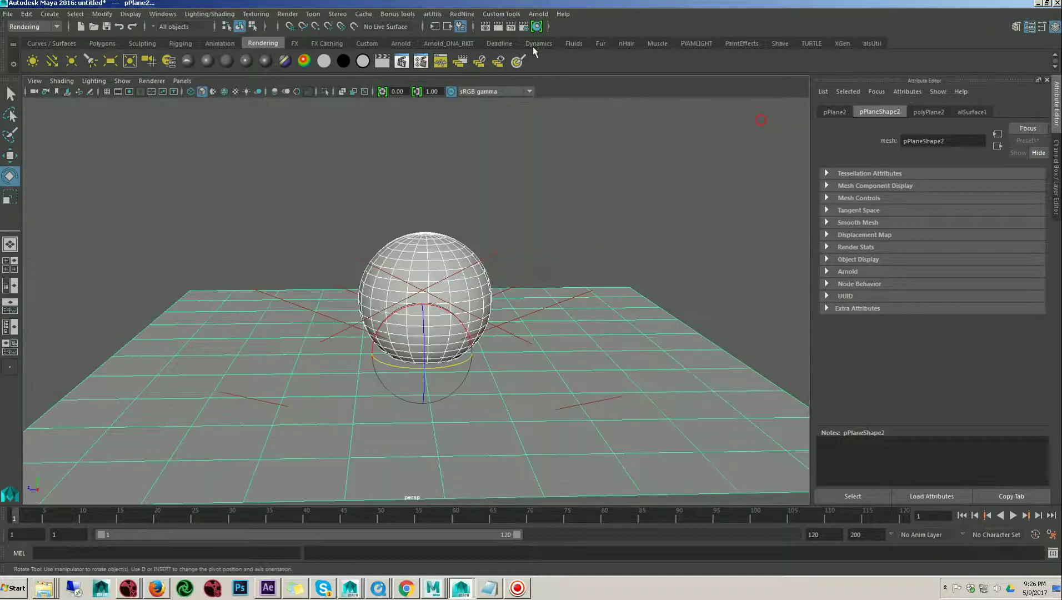
{"action": "left_click", "coordinate": [538, 13]}
{"action": "left_click", "coordinate": [550, 35]}
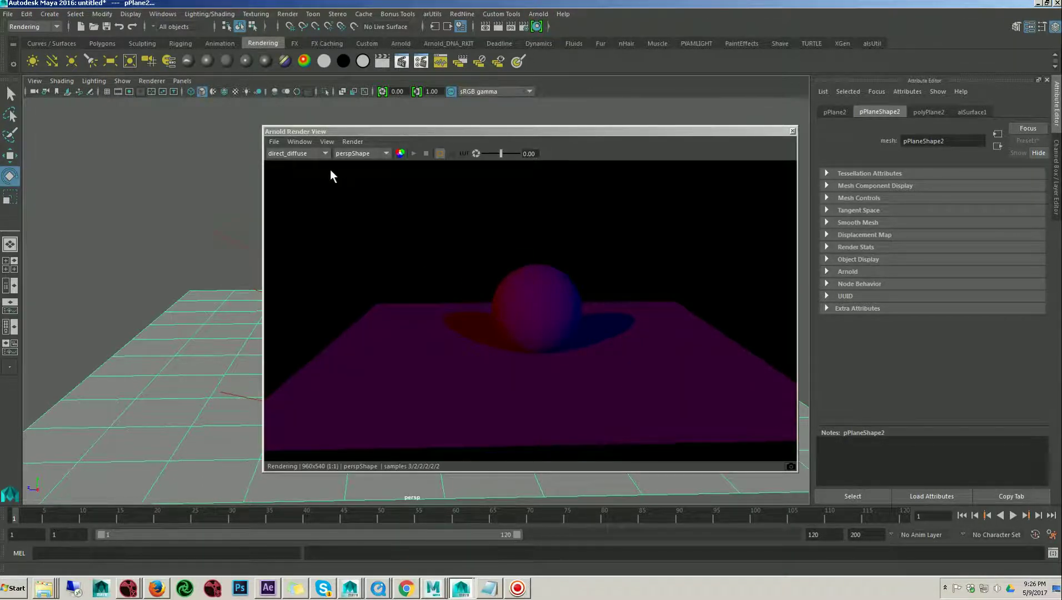
View the Beauty, direct_diffuse and direct_specular passes in turn from the AOV list
{"action": "left_click", "coordinate": [311, 154]}
{"action": "left_click", "coordinate": [289, 166]}
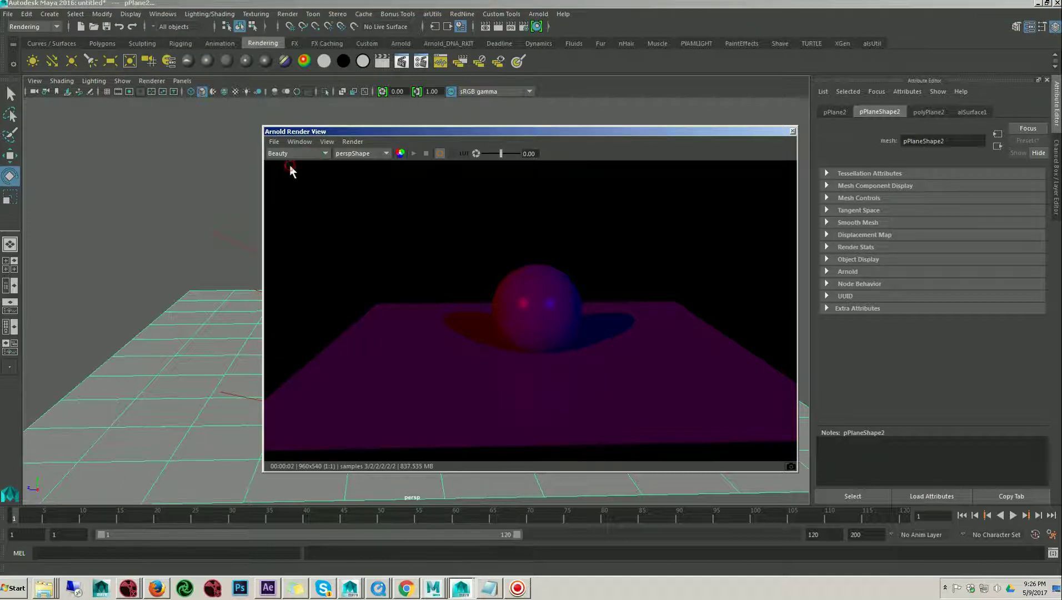
{"action": "left_click", "coordinate": [300, 153]}
{"action": "left_click", "coordinate": [300, 171]}
{"action": "left_click", "coordinate": [303, 153]}
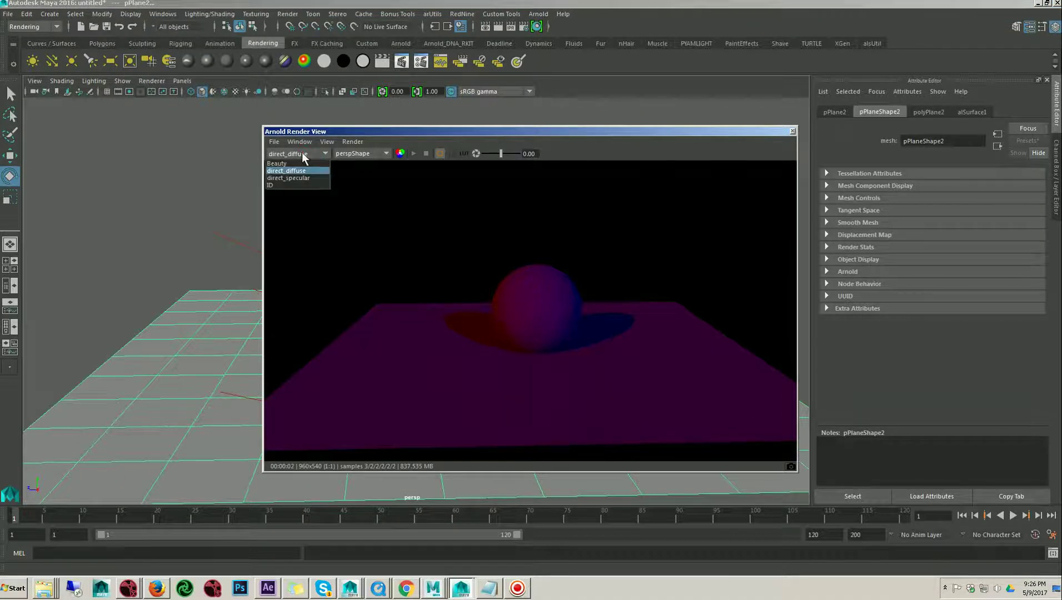
{"action": "left_click", "coordinate": [304, 178]}
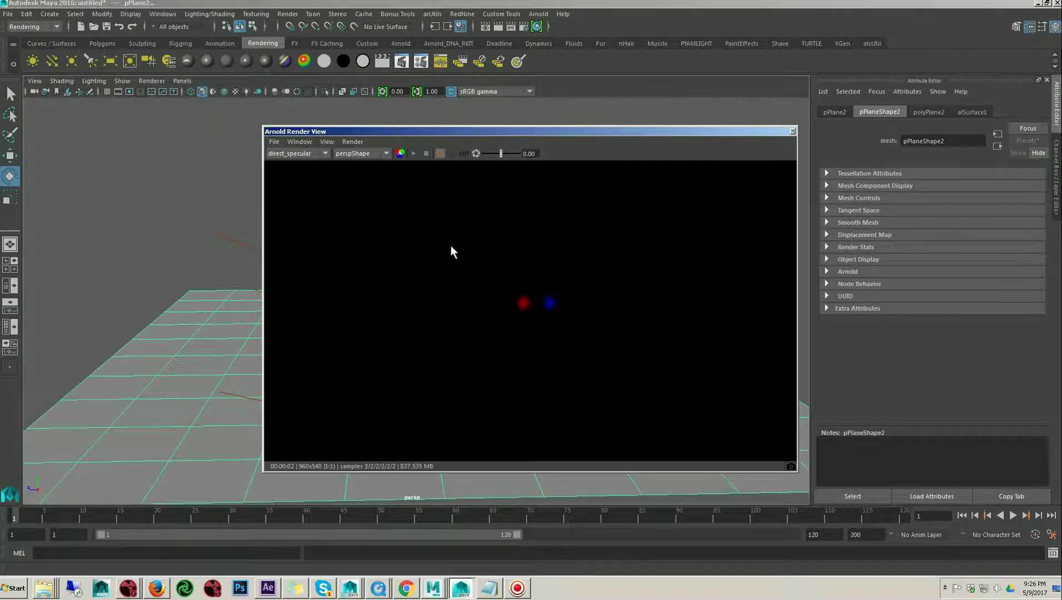
Reopen Render Settings AOVs and browse aiStandard, then alSurface, to reach the light_group AOVs
{"action": "left_click", "coordinate": [537, 26]}
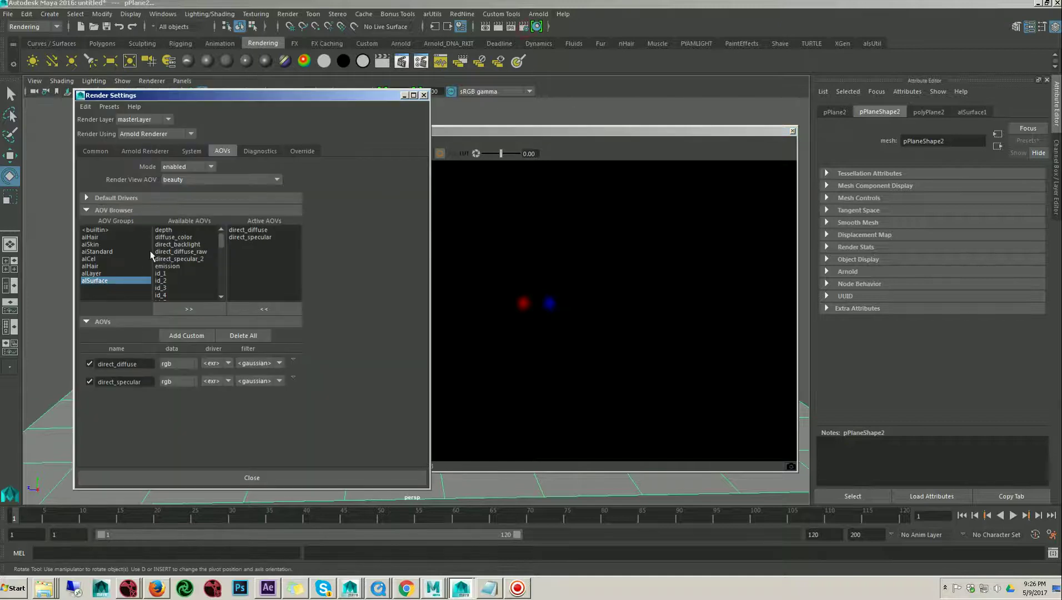
{"action": "left_click", "coordinate": [98, 251]}
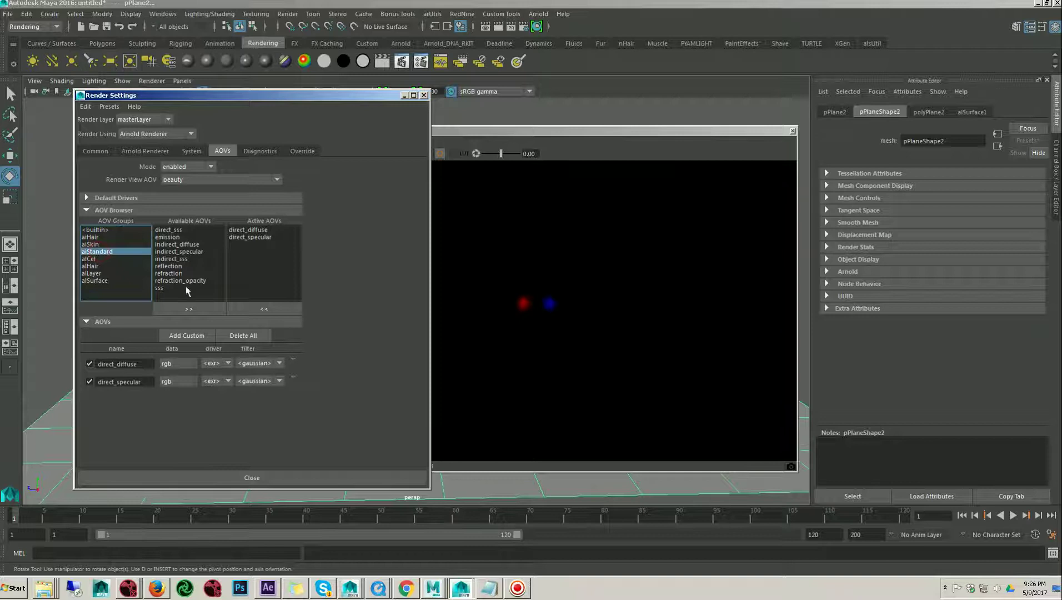
{"action": "left_click", "coordinate": [97, 281]}
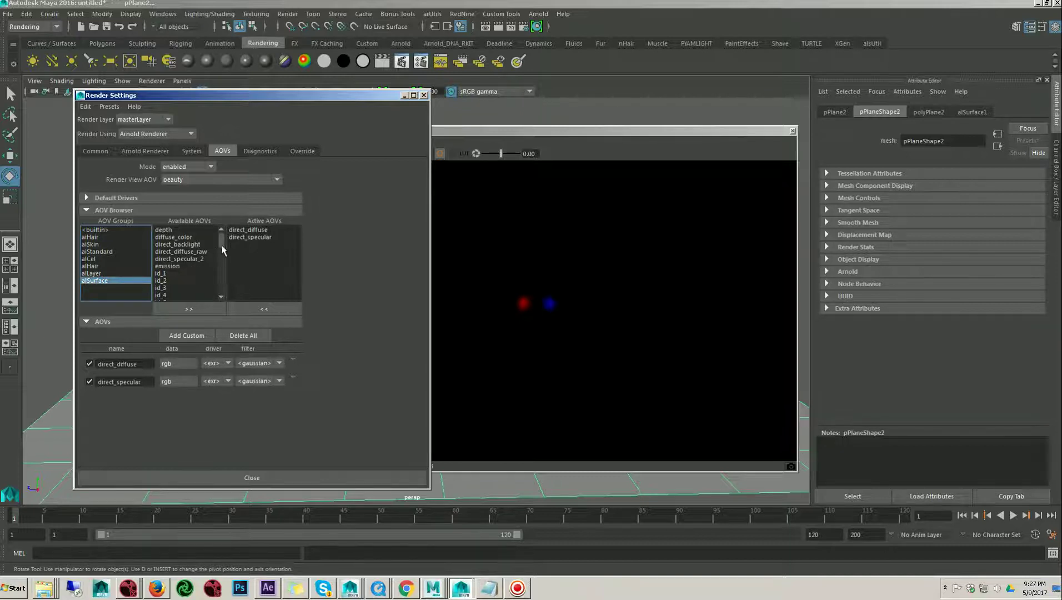
{"action": "left_click_drag", "start_coordinate": [224, 250], "coordinate": [222, 271]}
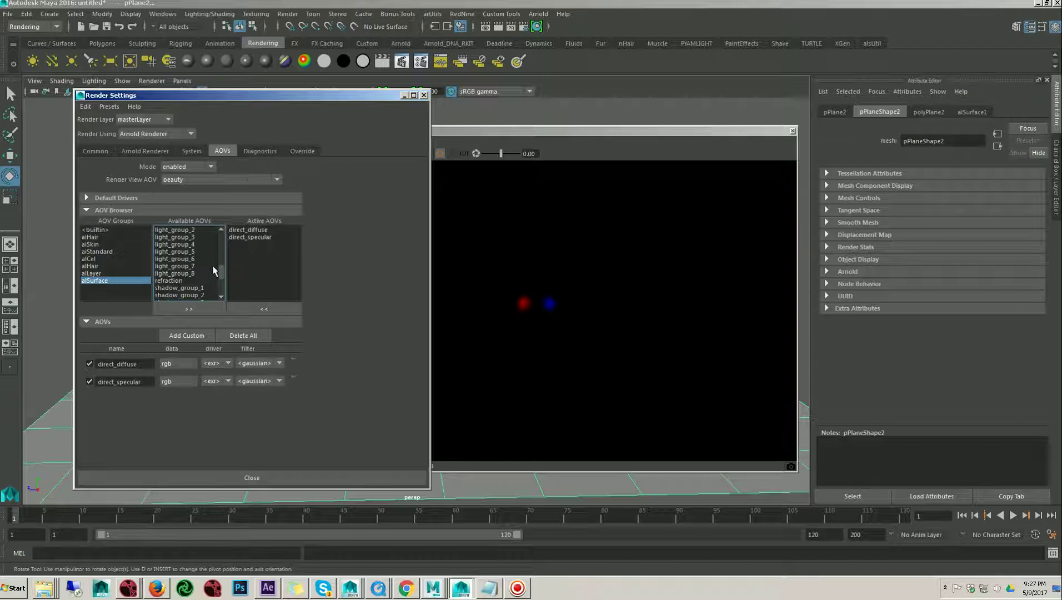
Minimize Render Settings and close the Arnold Render View
{"action": "left_click", "coordinate": [263, 100]}
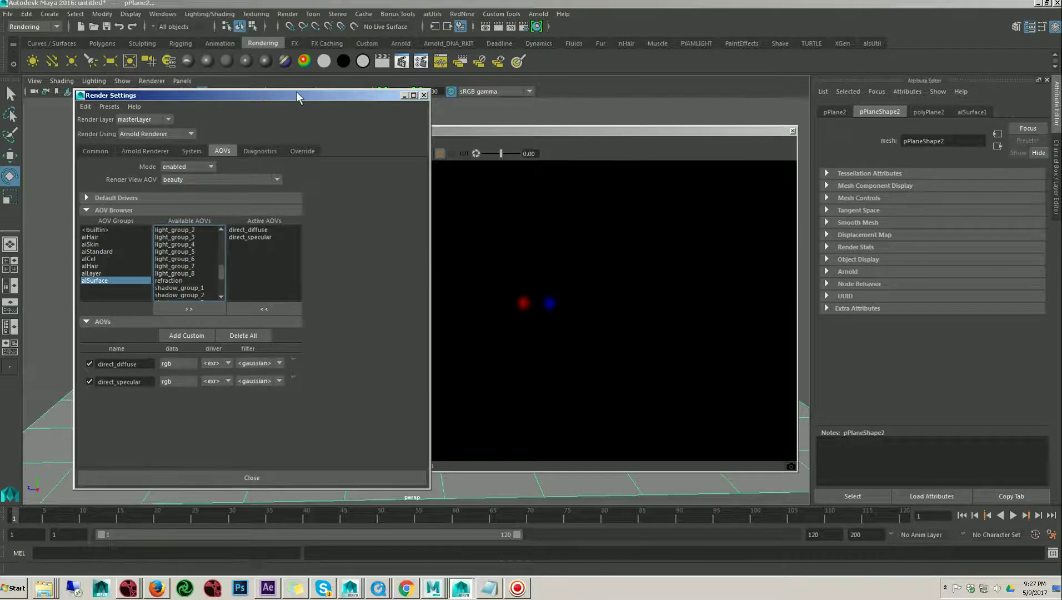
{"action": "left_click_drag", "start_coordinate": [354, 100], "coordinate": [740, 110]}
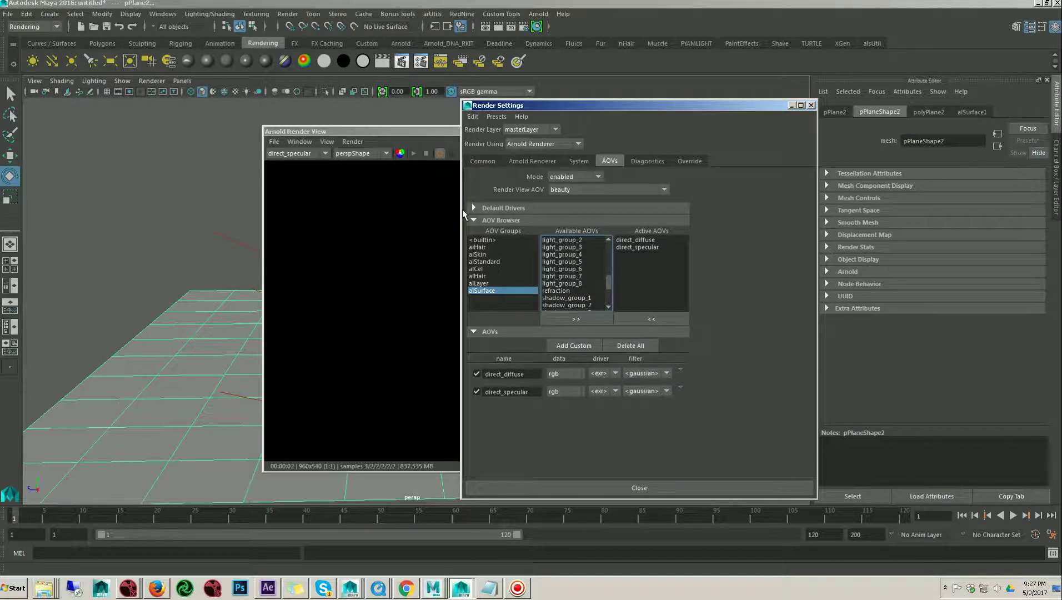
{"action": "left_click", "coordinate": [790, 106]}
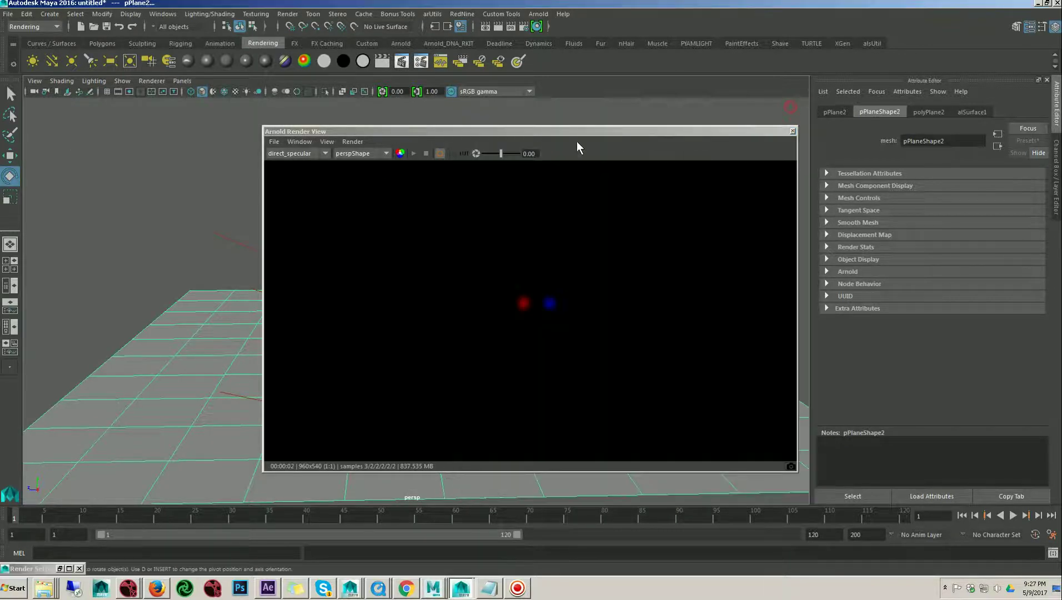
{"action": "left_click", "coordinate": [306, 154]}
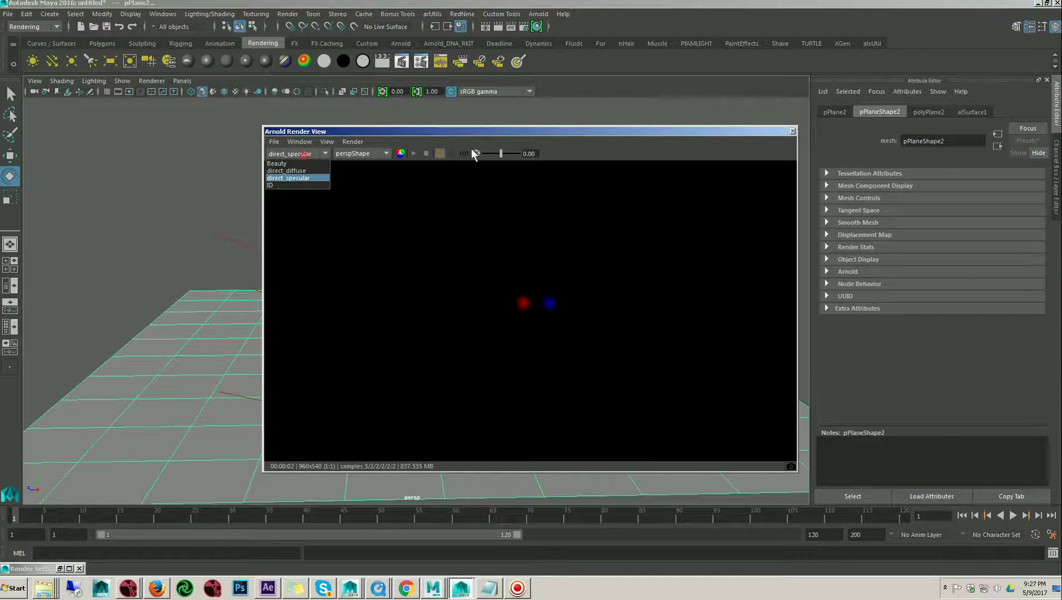
{"action": "left_click", "coordinate": [793, 131]}
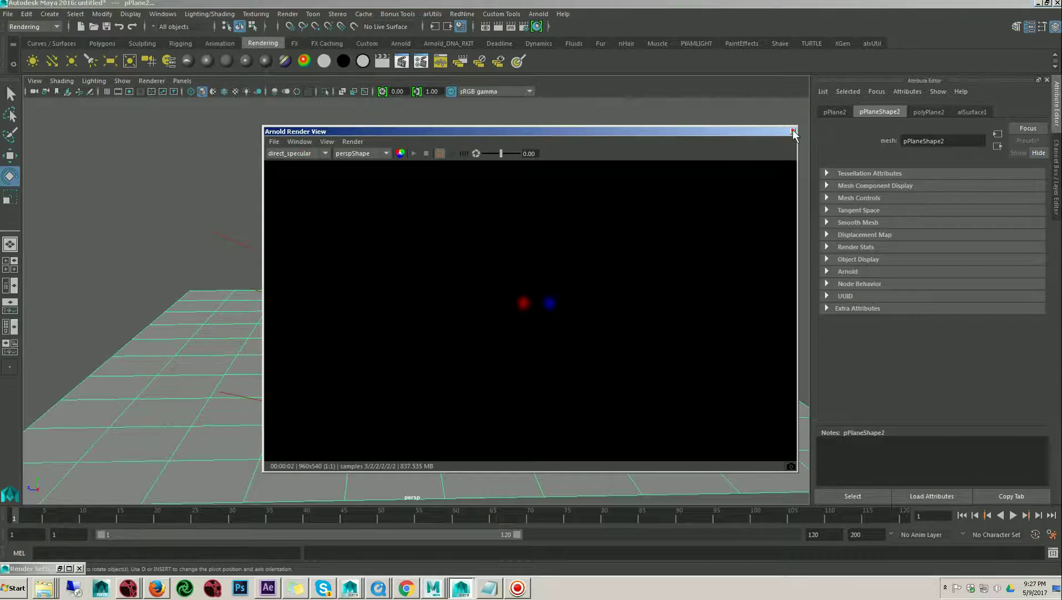
{"action": "left_click", "coordinate": [792, 132]}
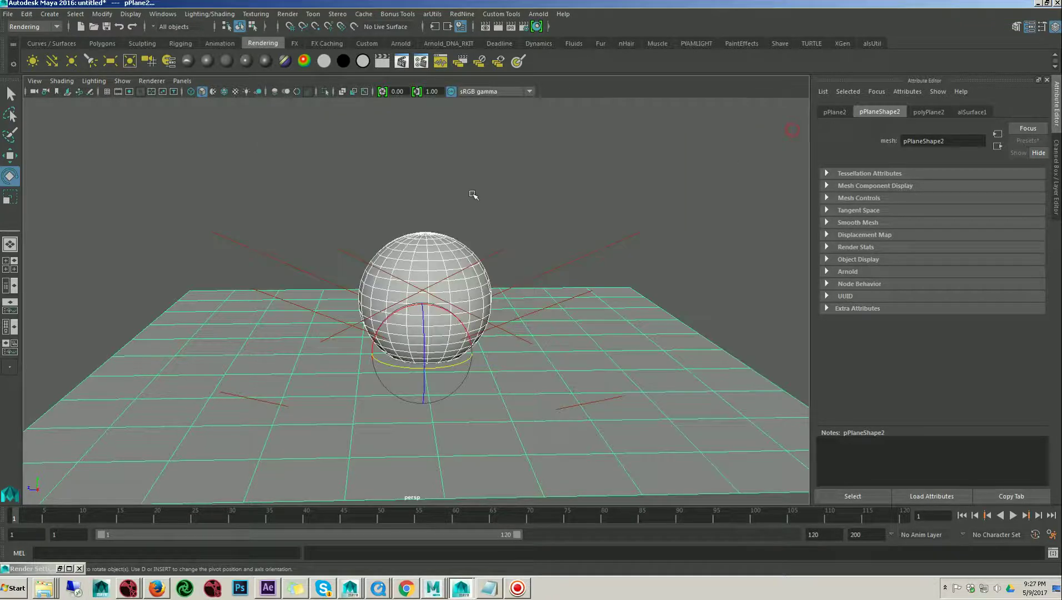
Open the Outliner with shape nodes shown and select the red light's directionalLightShape1
{"action": "left_click", "coordinate": [163, 14]}
{"action": "left_click", "coordinate": [171, 111]}
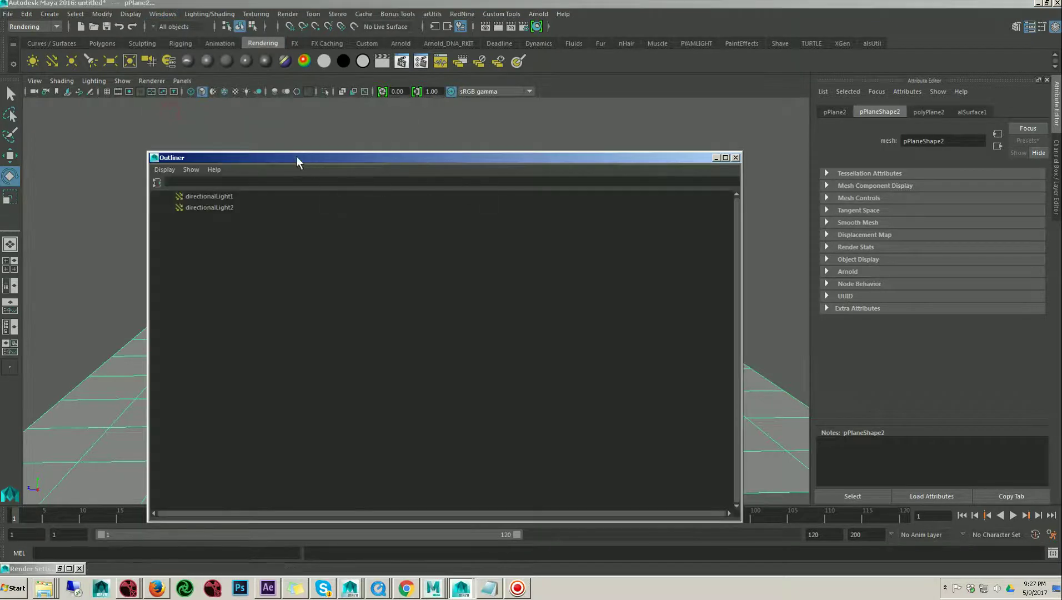
{"action": "left_click_drag", "start_coordinate": [296, 157], "coordinate": [668, 136]}
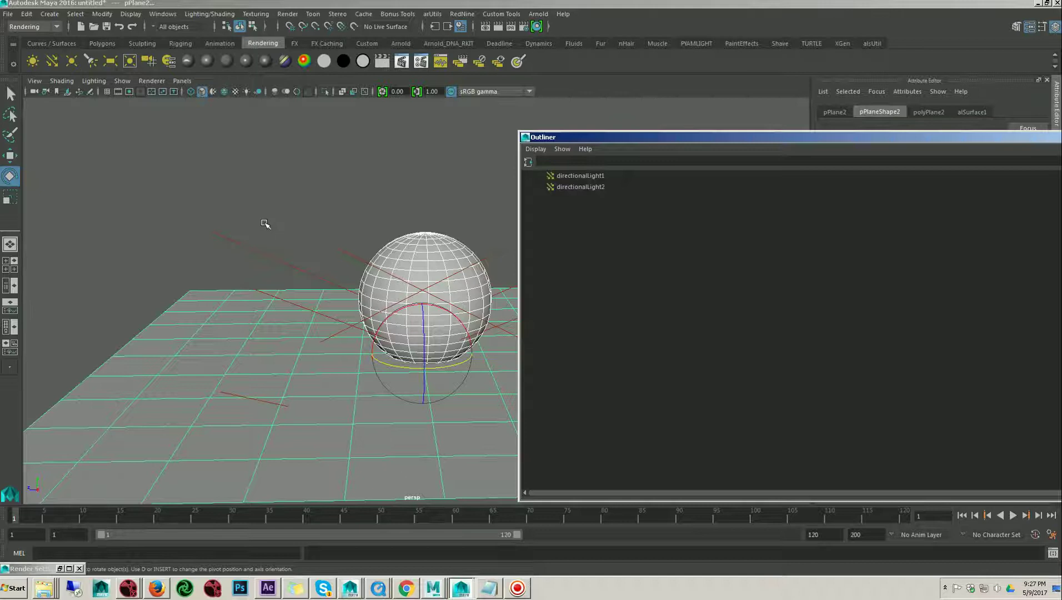
{"action": "left_click", "coordinate": [535, 149]}
{"action": "left_click", "coordinate": [544, 181]}
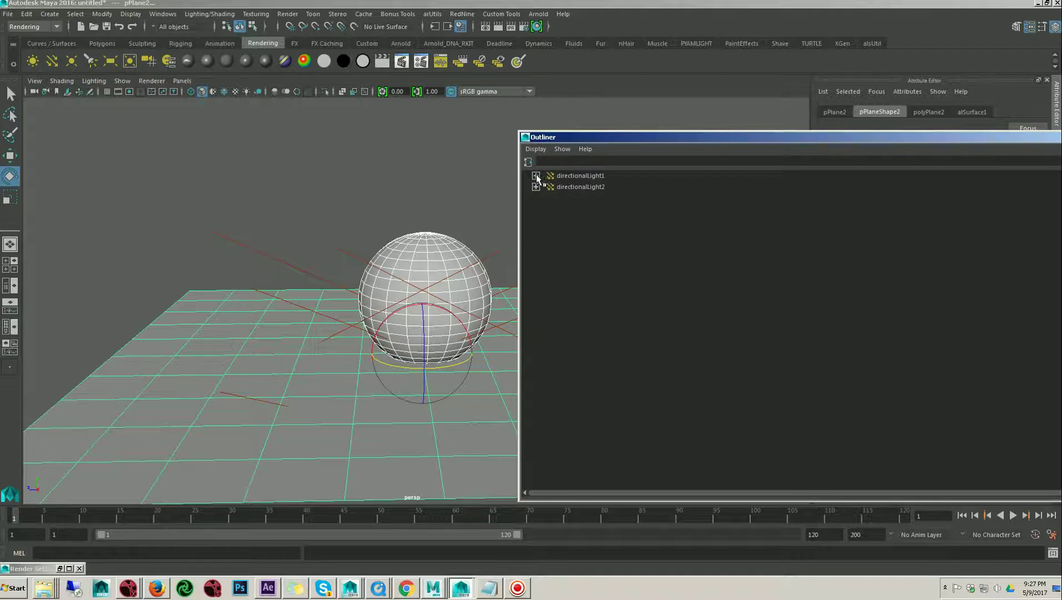
{"action": "left_click", "coordinate": [536, 176]}
{"action": "left_click_drag", "start_coordinate": [590, 138], "coordinate": [228, 119]}
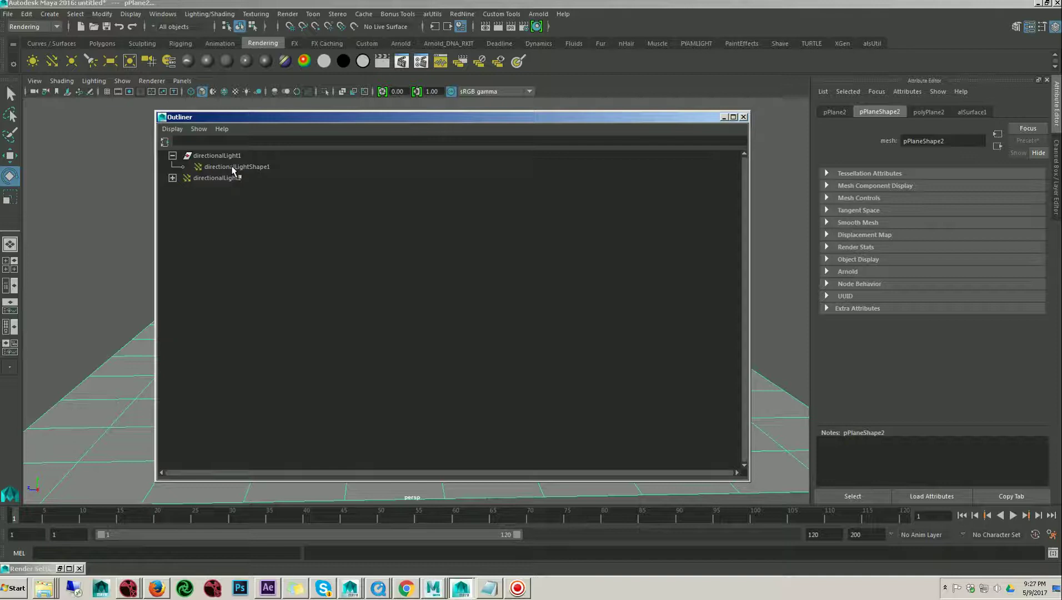
{"action": "left_click", "coordinate": [234, 168]}
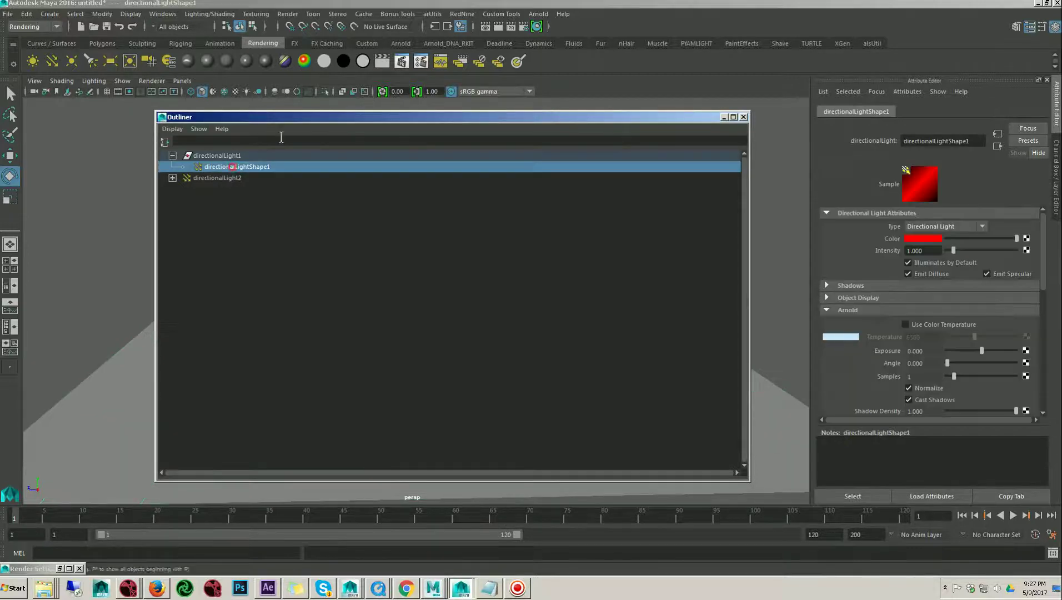
{"action": "left_click_drag", "start_coordinate": [288, 120], "coordinate": [300, 362]}
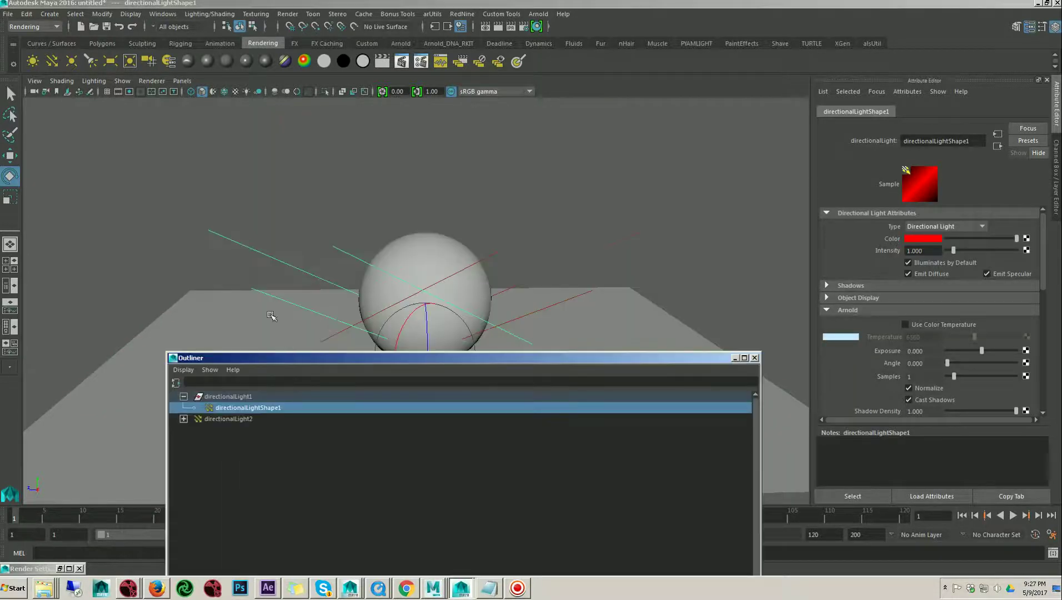
Add an integer attribute mtoa_constant_lightGroup to directionalLightShape1, then reselect the red light
{"action": "left_click", "coordinate": [104, 15]}
{"action": "left_click", "coordinate": [103, 16]}
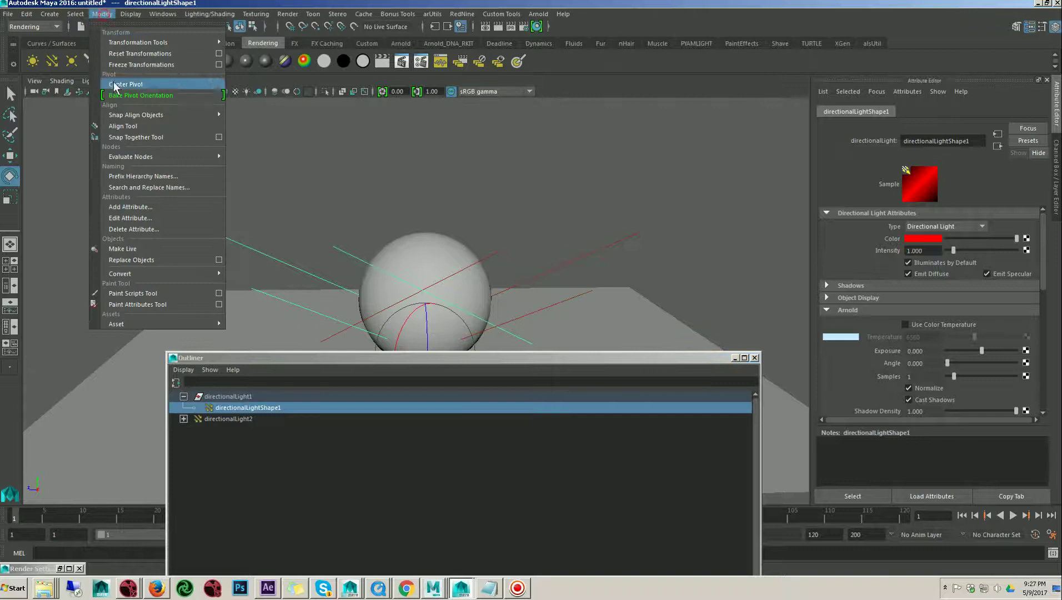
{"action": "left_click", "coordinate": [124, 207]}
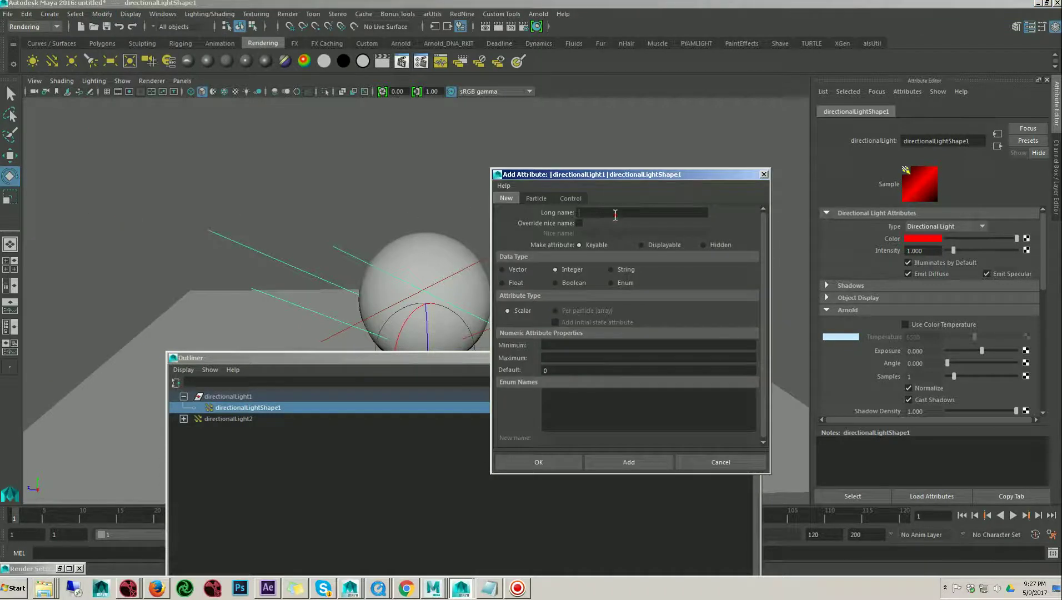
{"action": "type", "text": "mtoa_constant_lightGroup"}
{"action": "left_click_drag", "start_coordinate": [579, 174], "coordinate": [447, 116]}
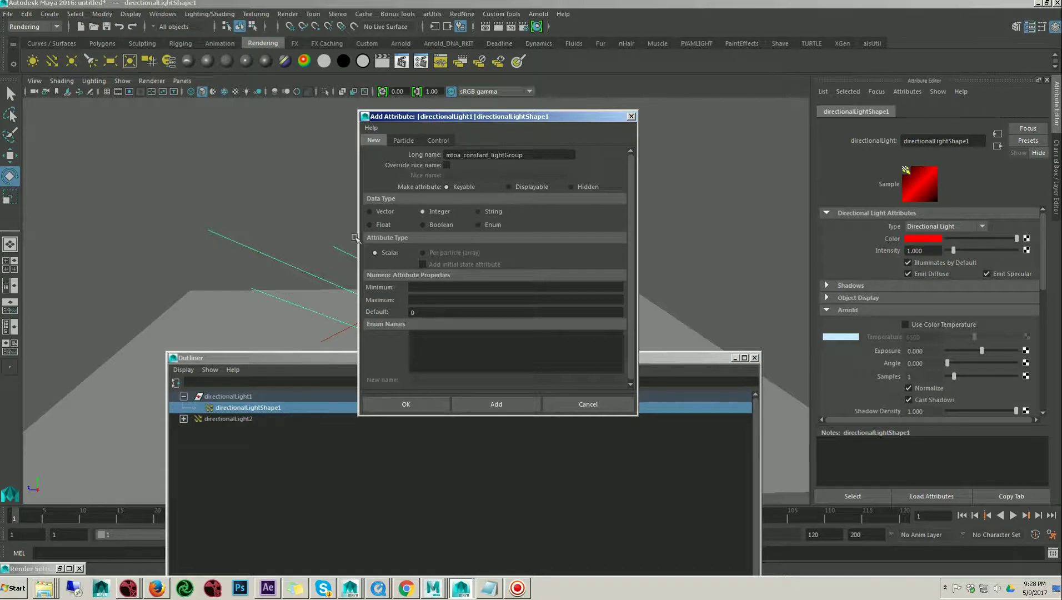
{"action": "left_click", "coordinate": [497, 404]}
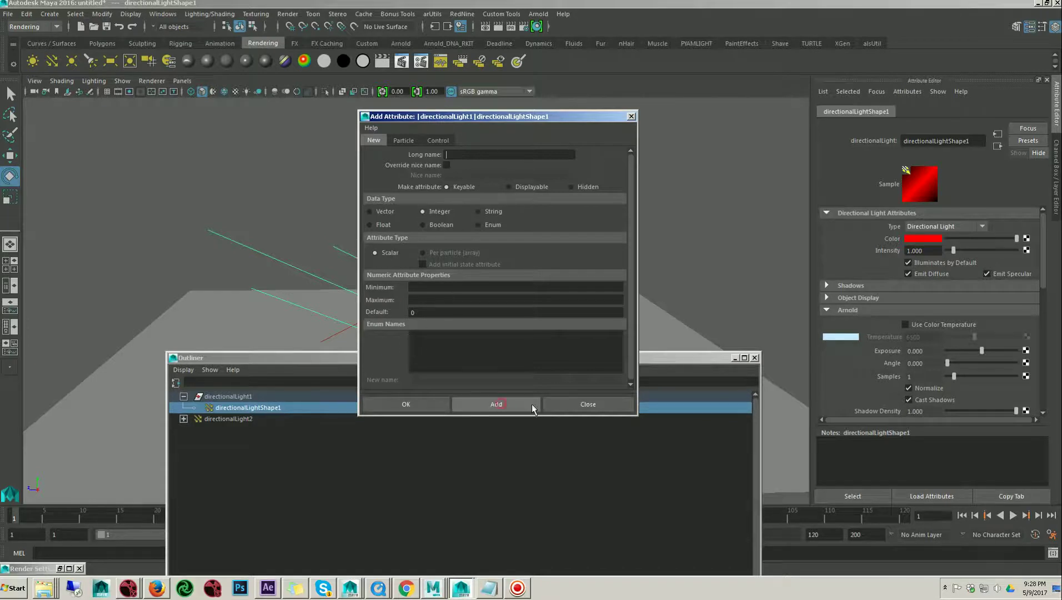
{"action": "left_click", "coordinate": [611, 406]}
{"action": "left_click", "coordinate": [439, 180]}
{"action": "left_click", "coordinate": [352, 252]}
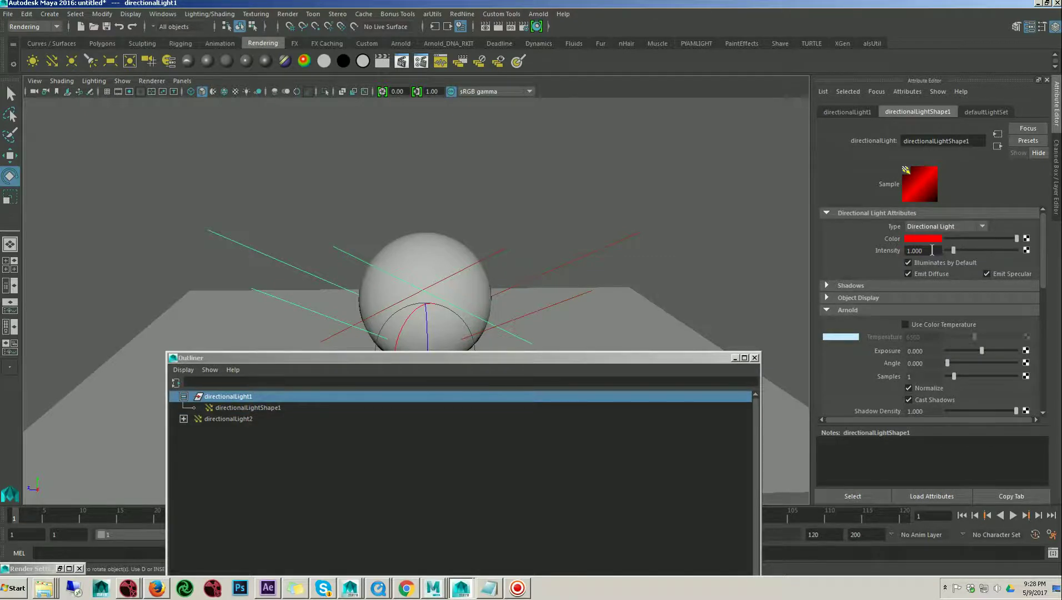
{"action": "scroll", "coordinate": [932, 251], "scroll_direction": "down", "scroll_amount": 5}
{"action": "scroll", "coordinate": [931, 251], "scroll_direction": "down", "scroll_amount": 5}
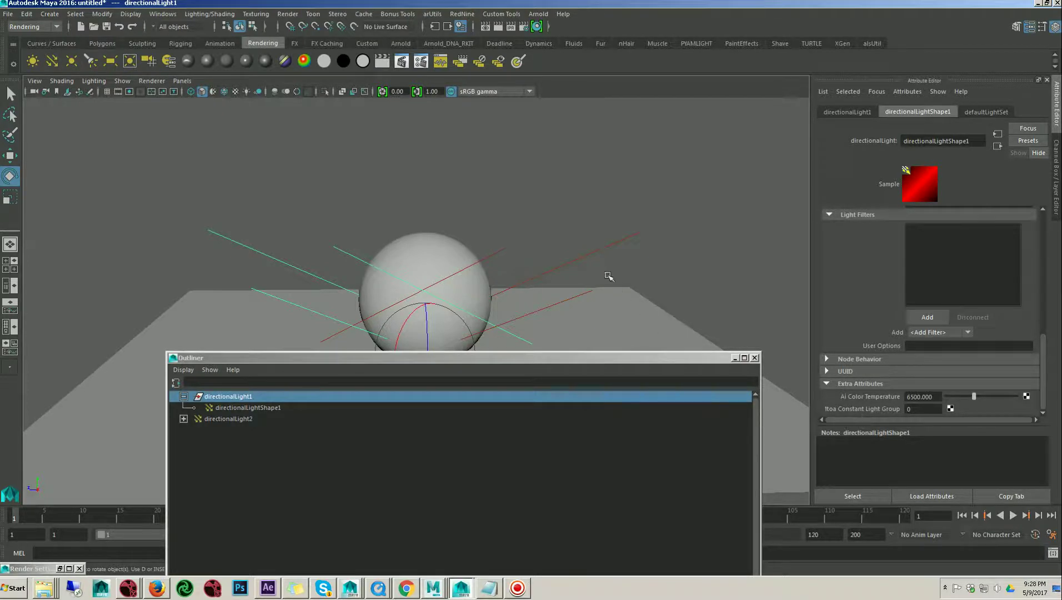
{"action": "left_click", "coordinate": [602, 249]}
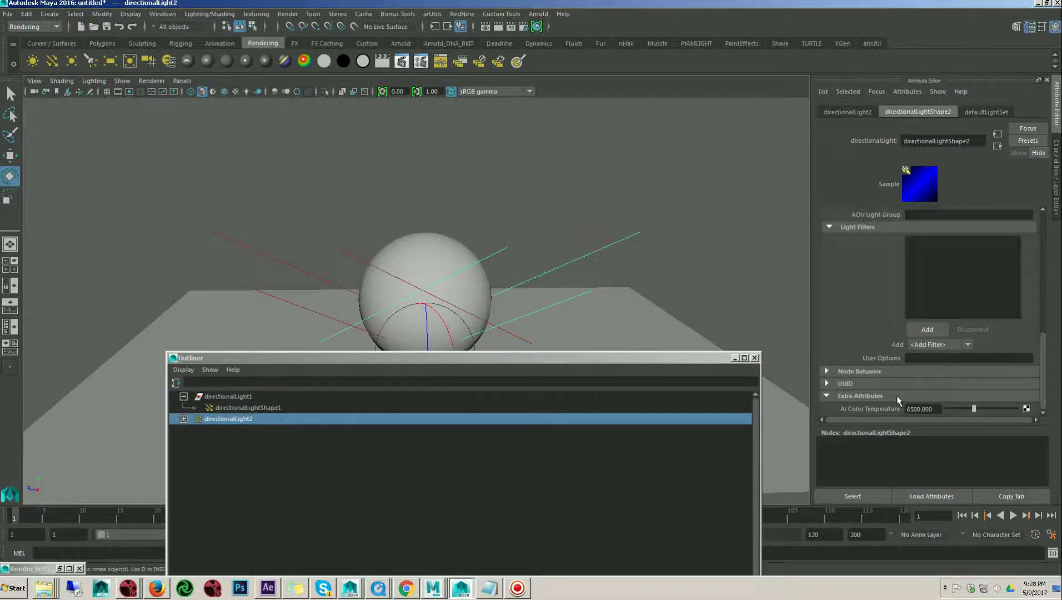
{"action": "left_click", "coordinate": [270, 255]}
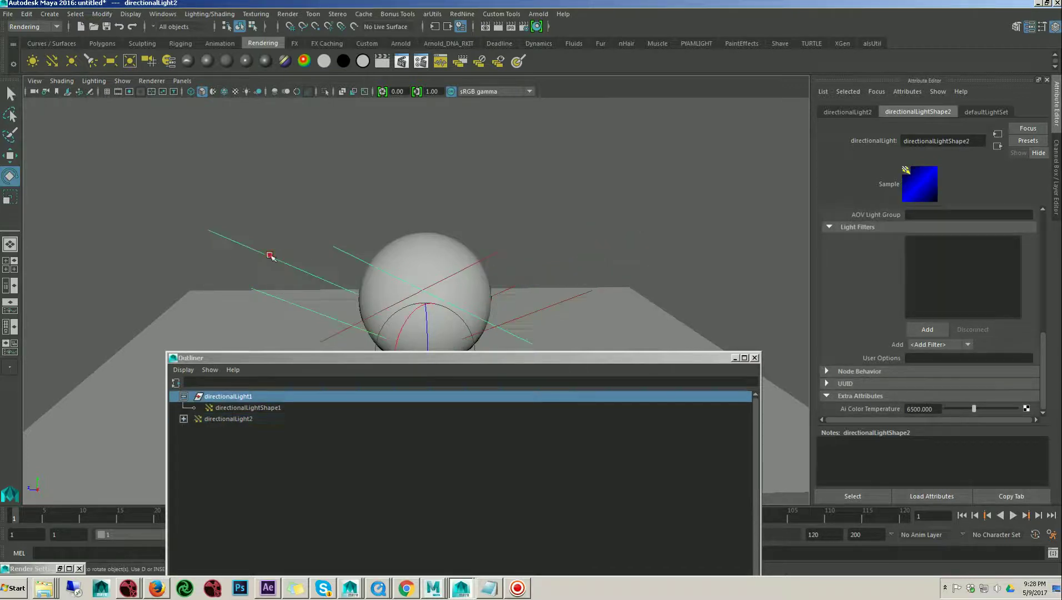
{"action": "scroll", "coordinate": [922, 396], "scroll_direction": "down", "scroll_amount": 1}
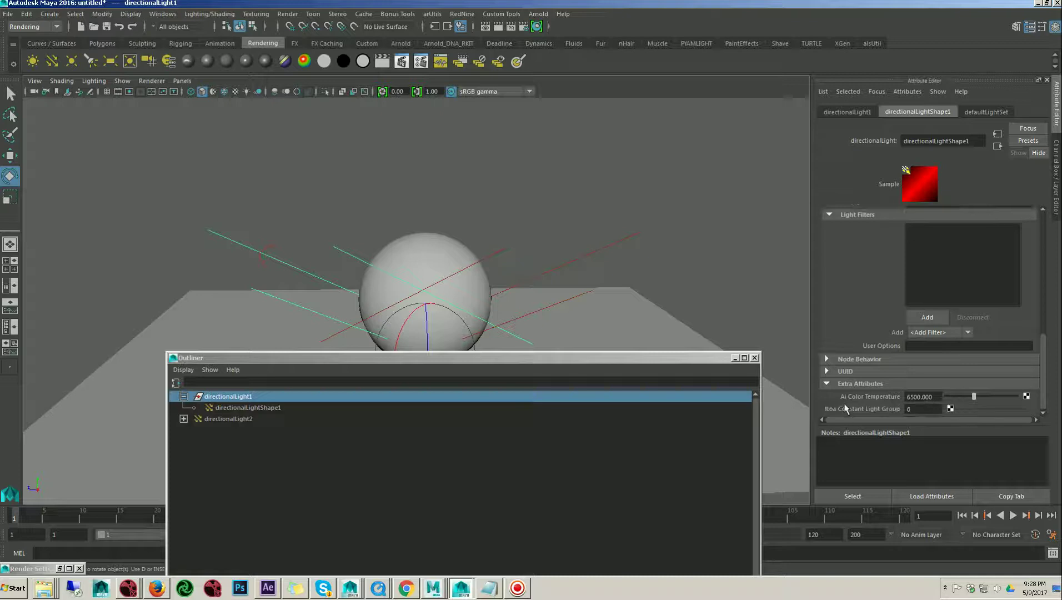
Move light_group_1 from the available AOVs to the active AOVs in Render Settings
{"action": "left_click", "coordinate": [528, 25]}
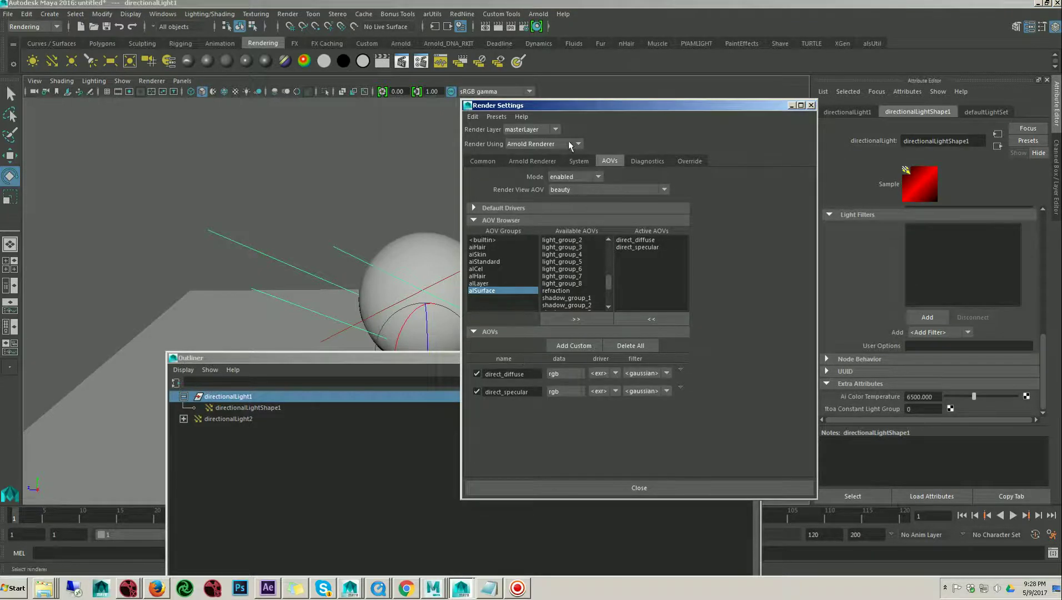
{"action": "mouse_move", "coordinate": [609, 284]}
{"action": "left_mouse_down"}
{"action": "mouse_move", "coordinate": [610, 300]}
{"action": "mouse_move", "coordinate": [609, 278]}
{"action": "left_mouse_up"}
{"action": "left_click", "coordinate": [586, 254]}
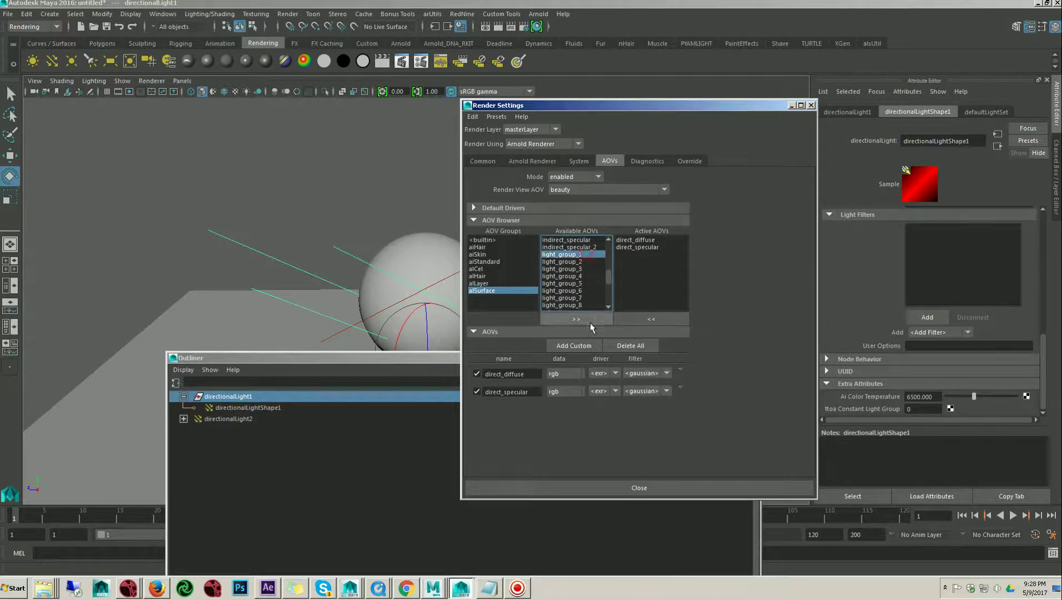
{"action": "left_click", "coordinate": [585, 347]}
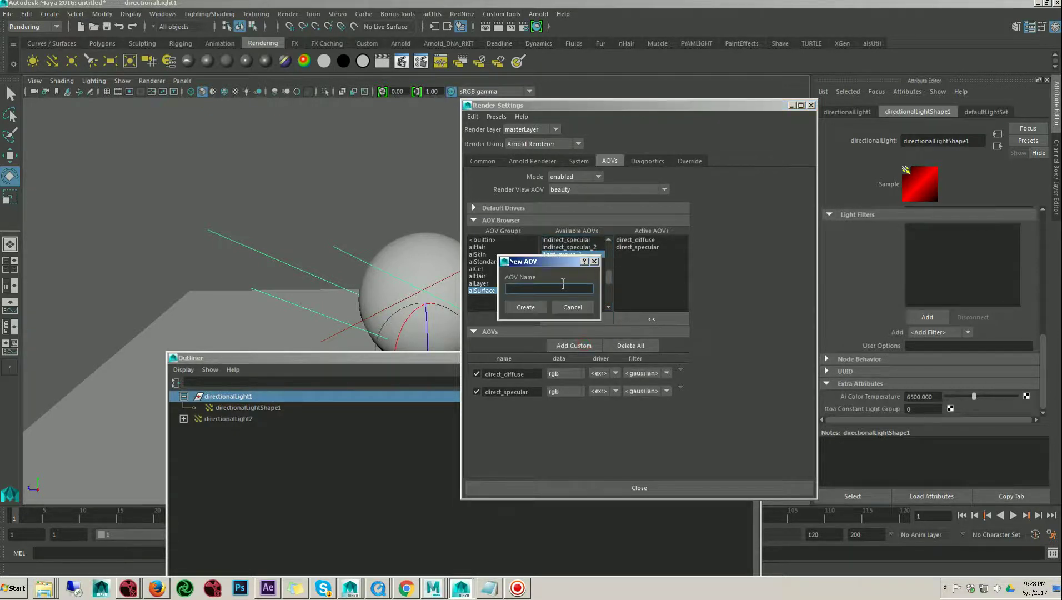
{"action": "left_click", "coordinate": [573, 313]}
{"action": "left_click", "coordinate": [576, 319]}
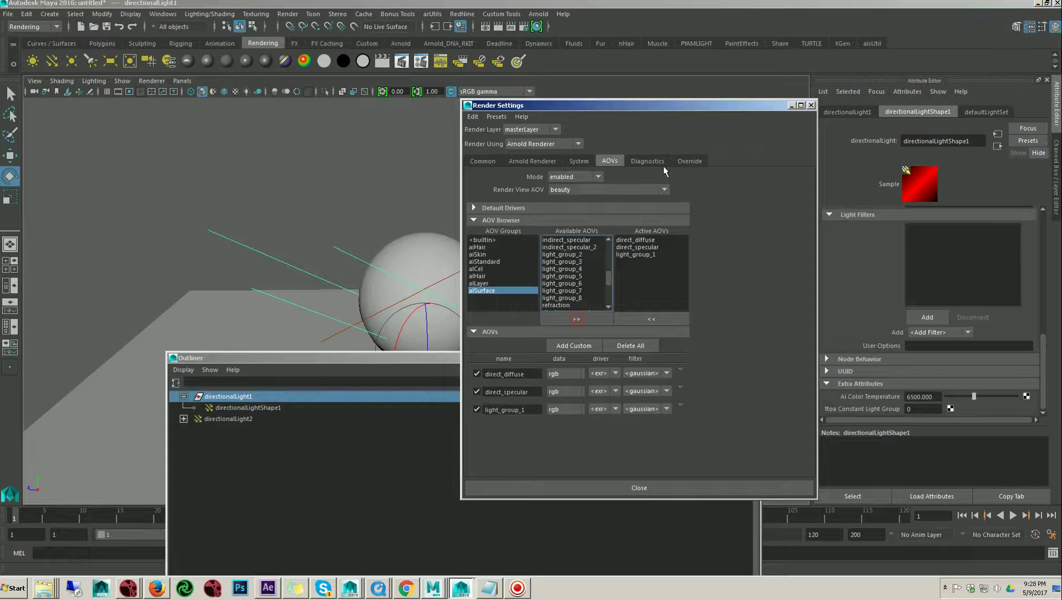
{"action": "left_click_drag", "start_coordinate": [657, 105], "coordinate": [435, 101]}
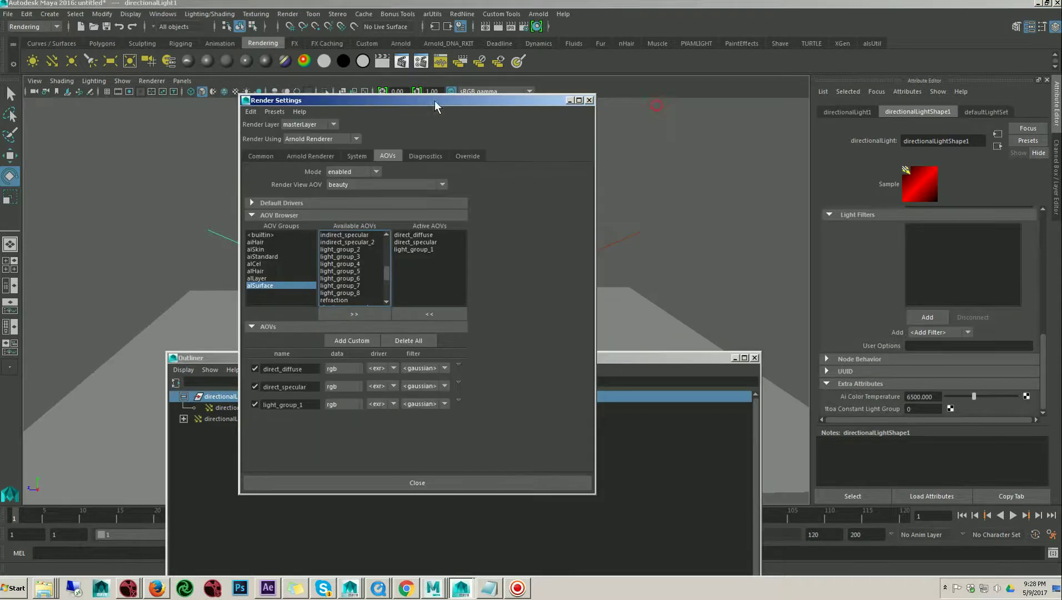
Set the red light's Mtoa Constant Light Group to 1 and close Render Settings
{"action": "left_click", "coordinate": [1043, 346]}
{"action": "left_click", "coordinate": [921, 411]}
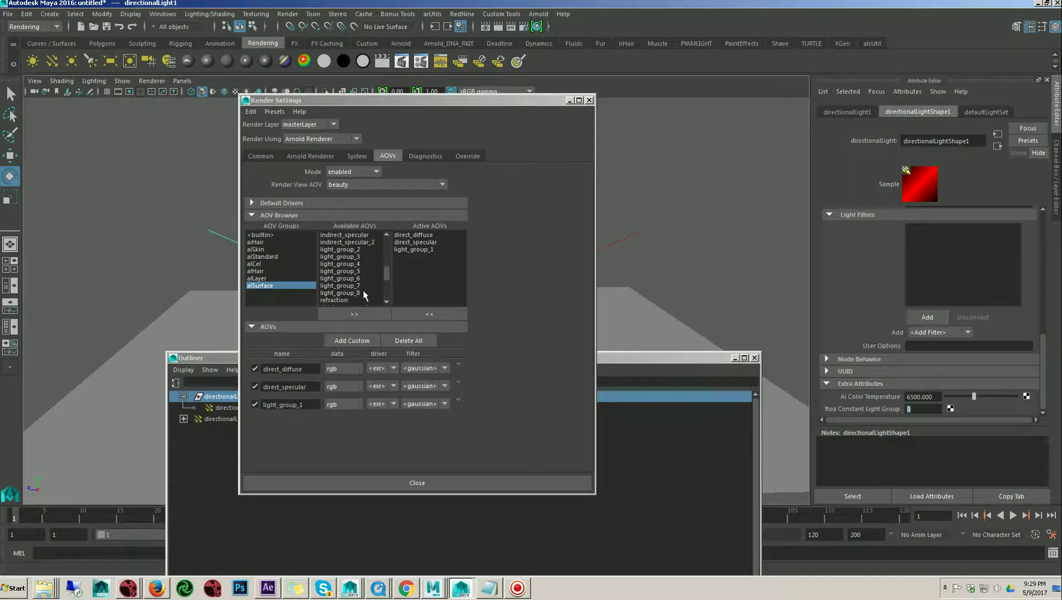
{"action": "left_click", "coordinate": [925, 410]}
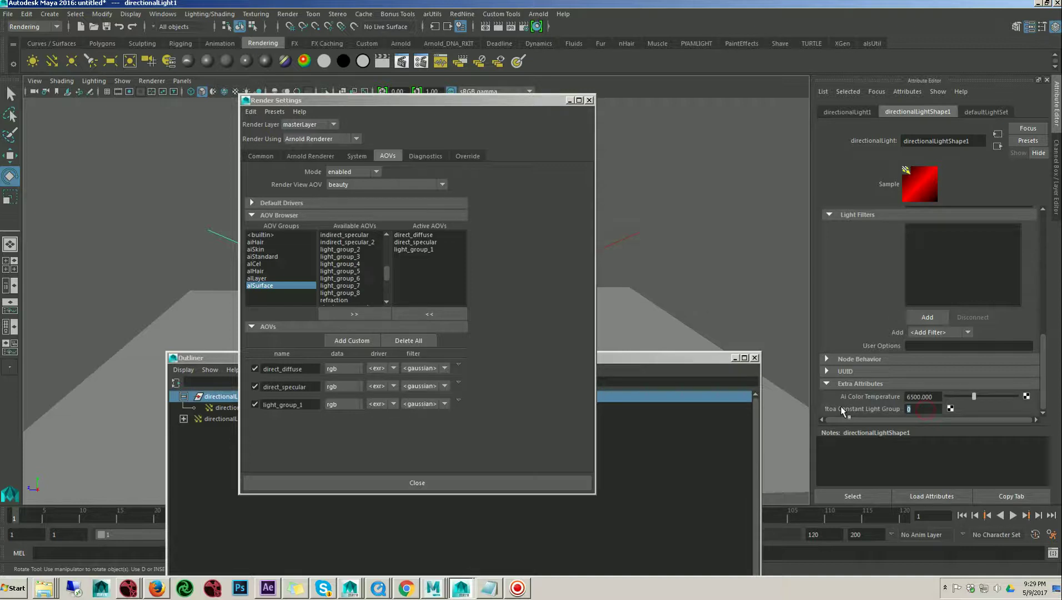
{"action": "type", "text": "1"}
{"action": "left_click", "coordinate": [434, 482]}
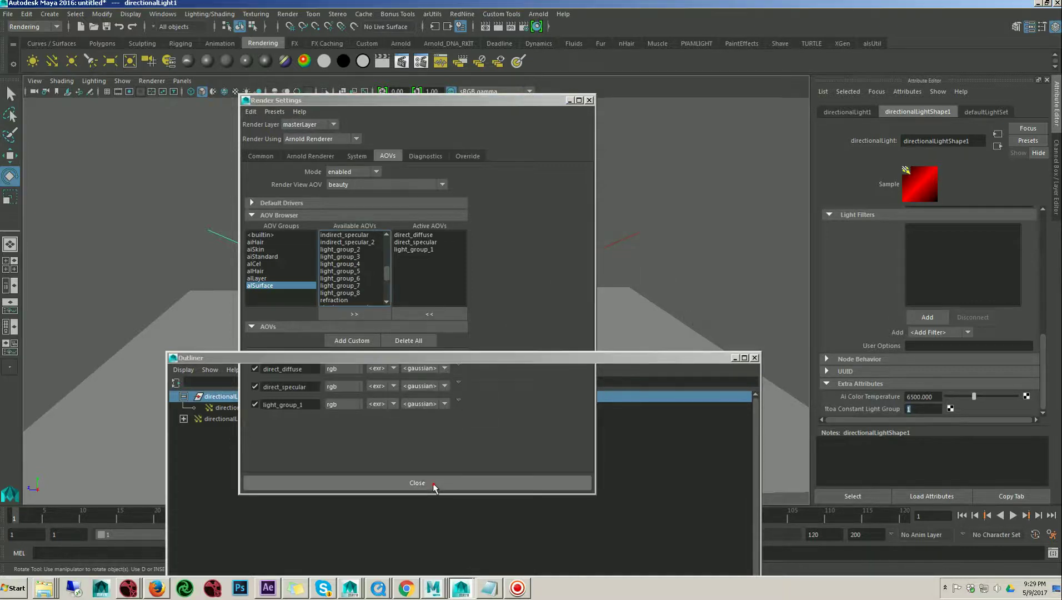
Render the scene with Arnold and view the Beauty pass in the Render View
{"action": "left_click", "coordinate": [542, 15]}
{"action": "left_click", "coordinate": [546, 33]}
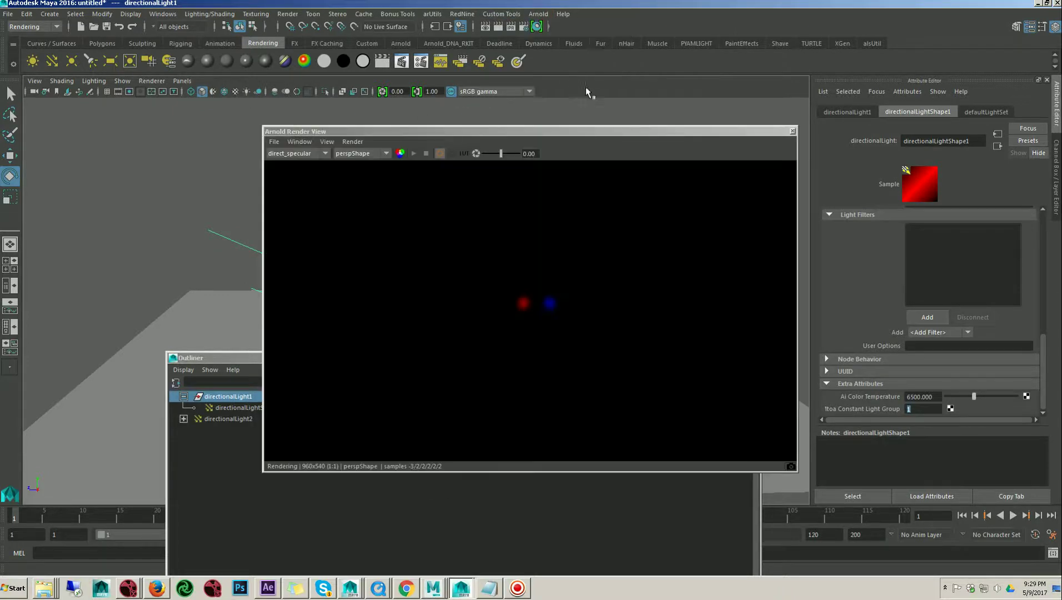
{"action": "left_click", "coordinate": [314, 152]}
{"action": "left_click", "coordinate": [309, 165]}
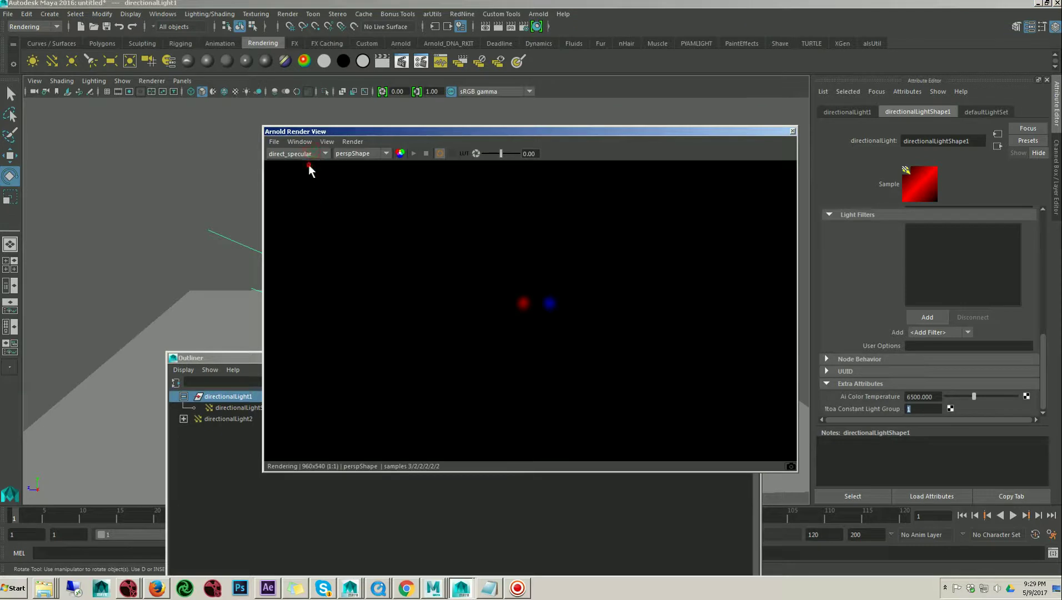
Check the direct_specular pass, then show the red-only light_group_1 pass
{"action": "left_click", "coordinate": [303, 154]}
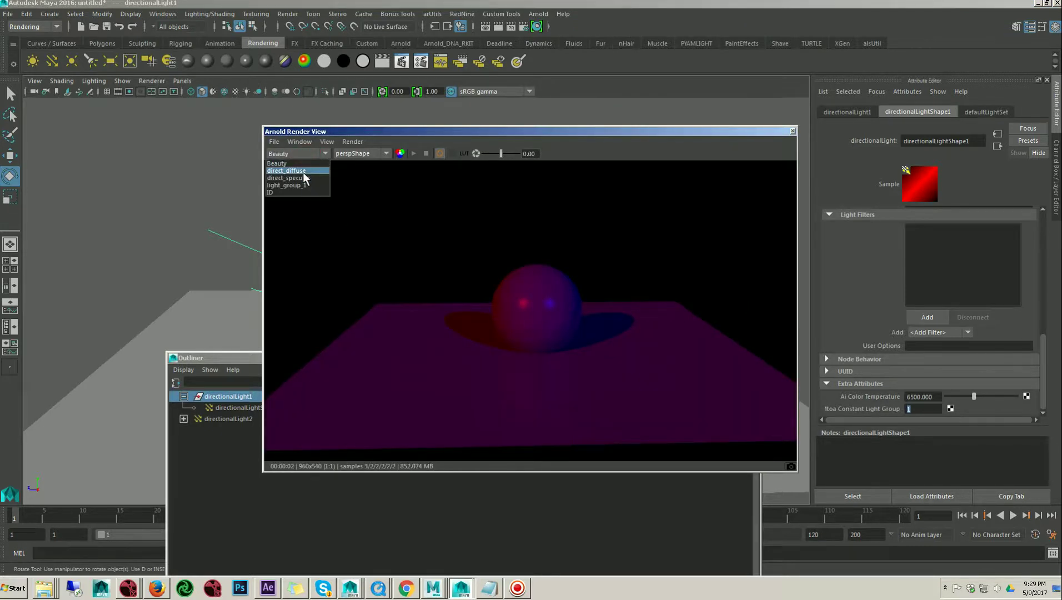
{"action": "left_click", "coordinate": [304, 171]}
{"action": "left_click", "coordinate": [303, 154]}
{"action": "left_click", "coordinate": [303, 177]}
{"action": "left_click", "coordinate": [302, 154]}
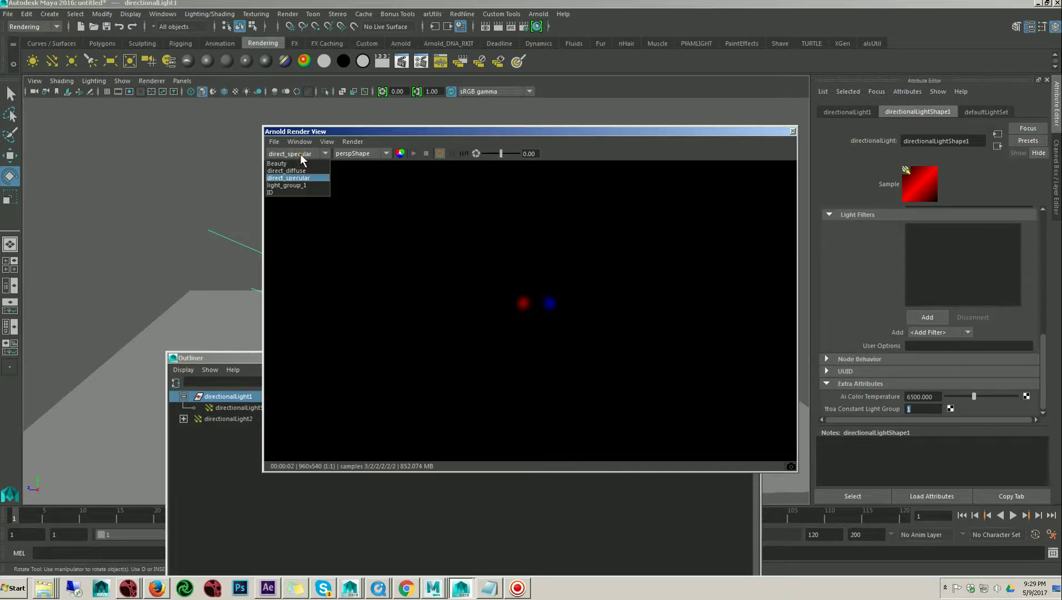
{"action": "left_click", "coordinate": [299, 185]}
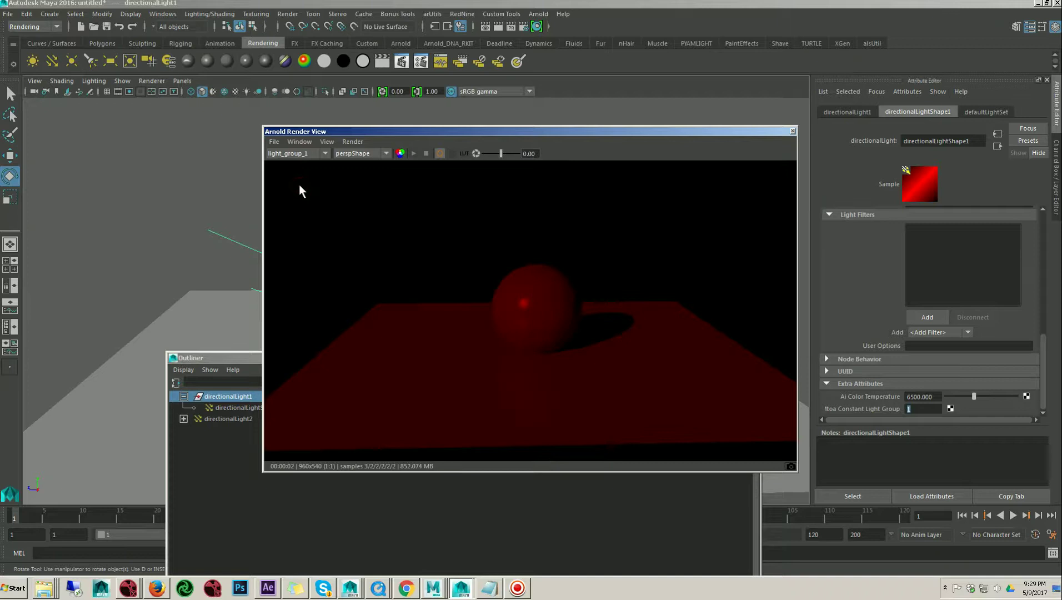
{"action": "left_click_drag", "start_coordinate": [379, 132], "coordinate": [341, 189]}
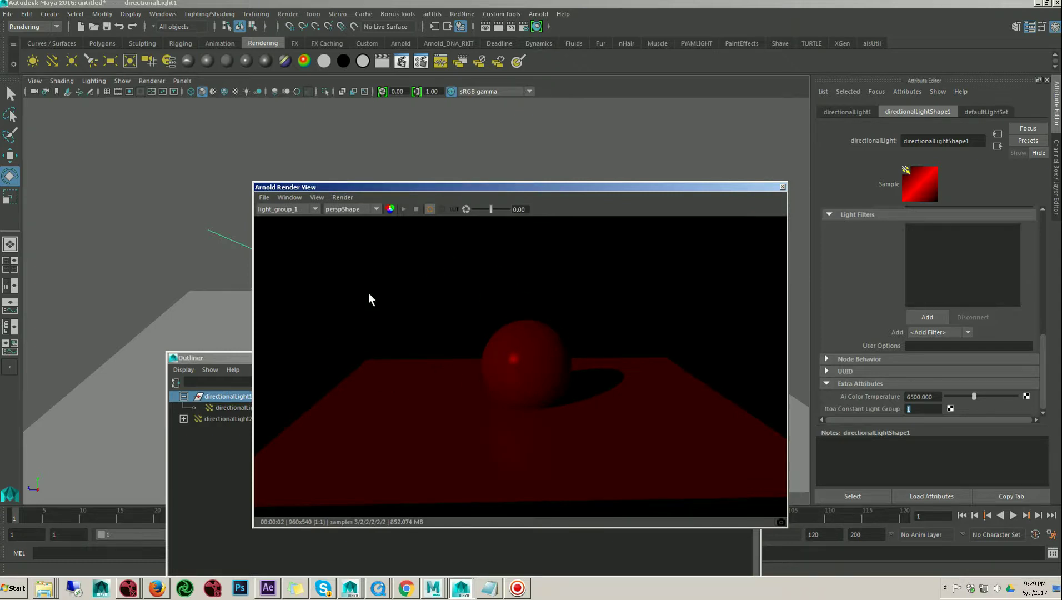
{"action": "left_click_drag", "start_coordinate": [409, 184], "coordinate": [409, 143]}
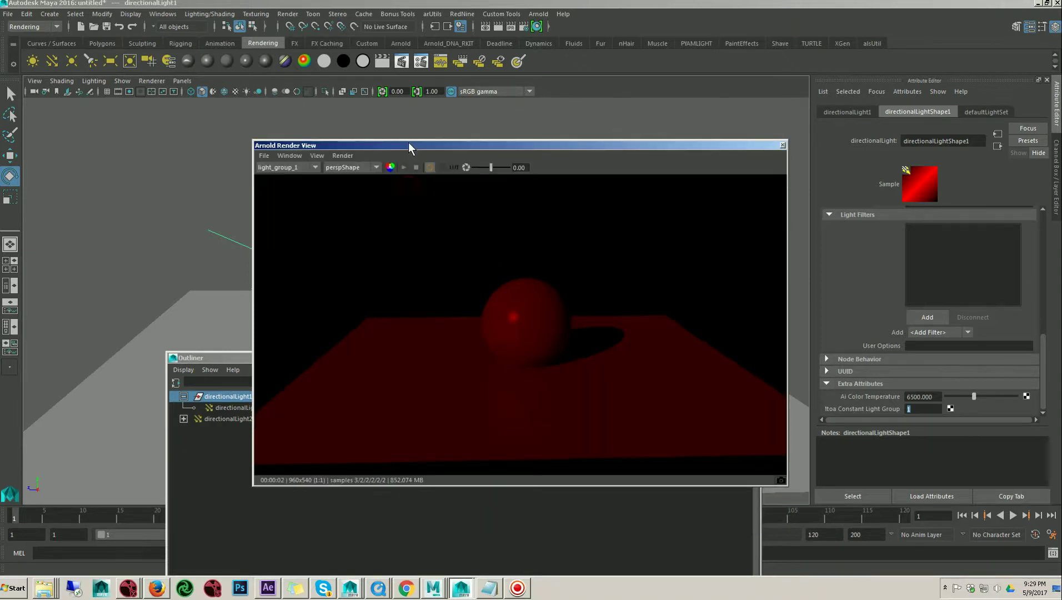